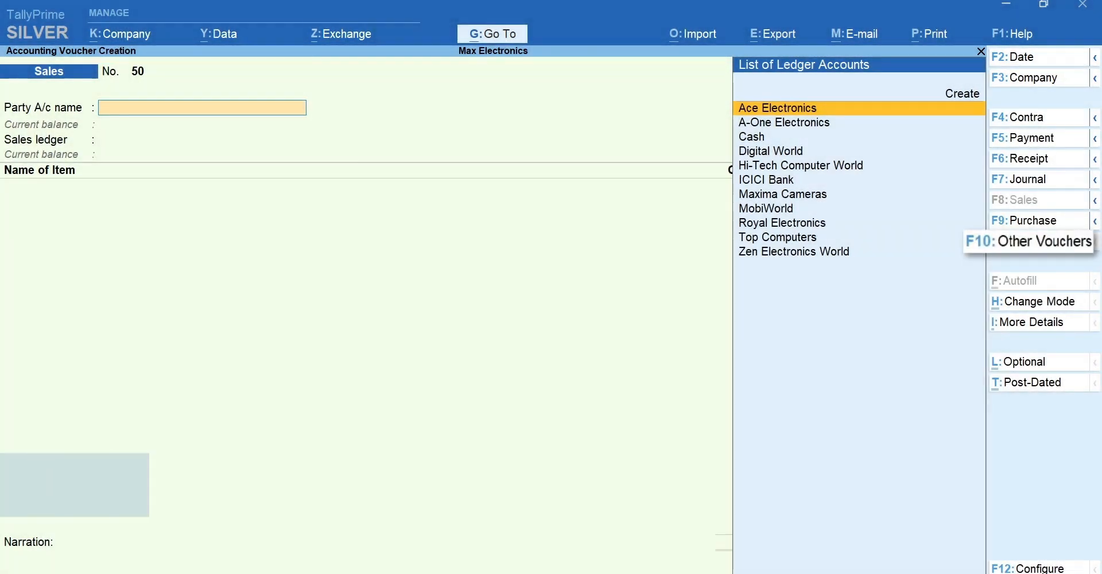
# - Switch to a Stock Journal voucher and set its date to 26-3-2020
pyautogui.press('Down')
pyautogui.press('Down')
pyautogui.press('Down')
pyautogui.press('Down')
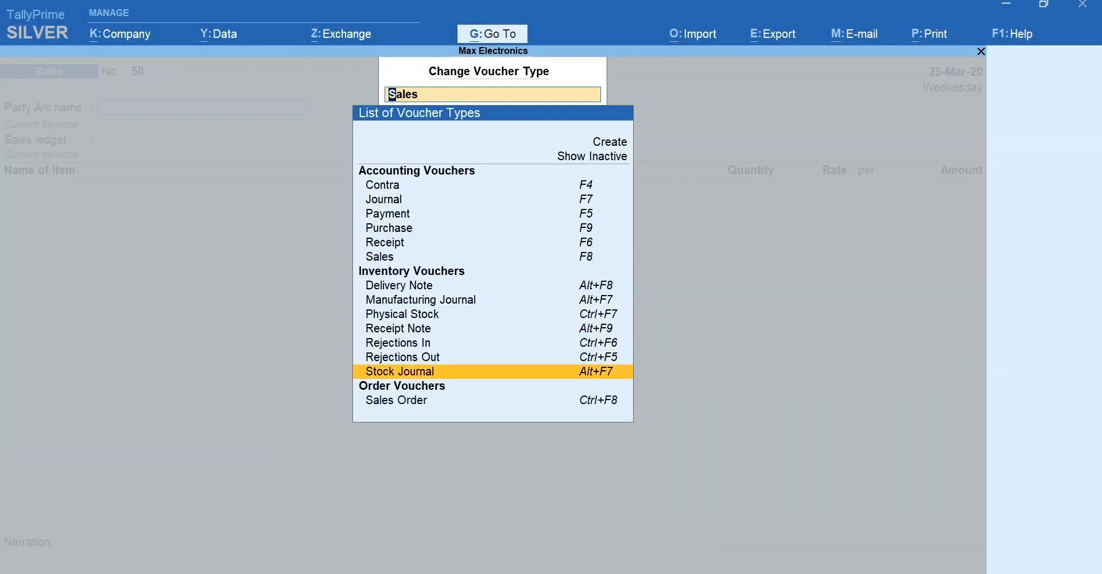
pyautogui.press('alt')
pyautogui.hotkey('alt', 'F7')
pyautogui.press('F2')
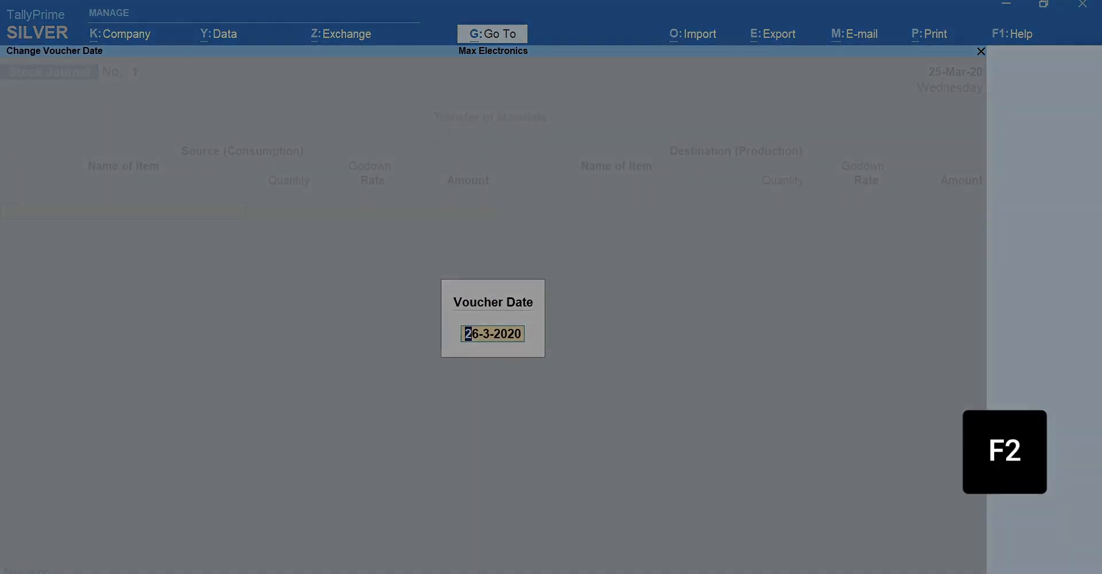
pyautogui.press('Return')
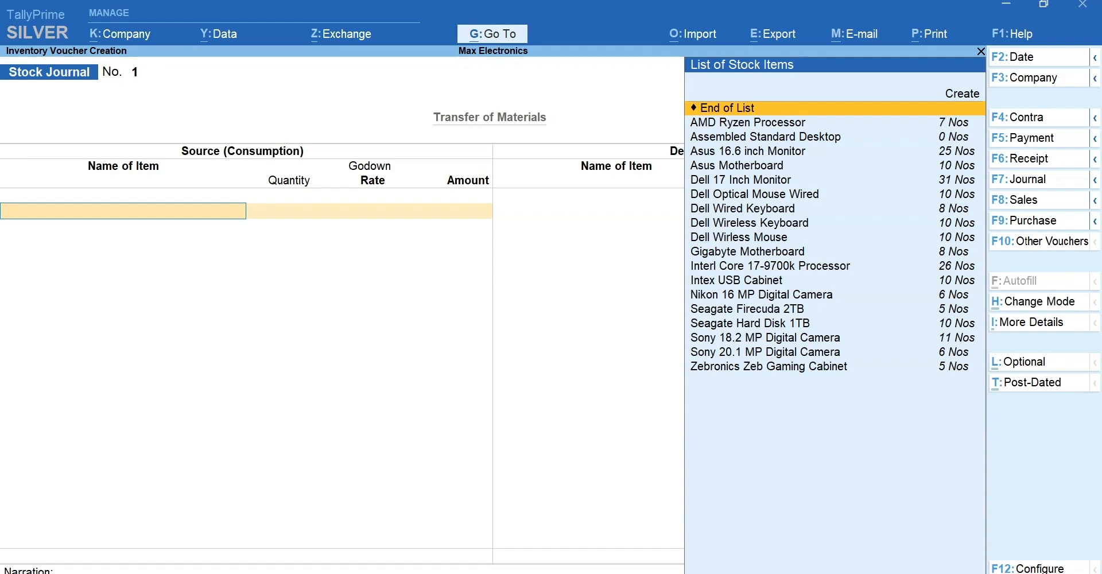
# - Add 10 Nos of Asus 16.6 inch Monitor from the Warehouse godown under Source (Consumption), accepting the default rate
pyautogui.write('As')
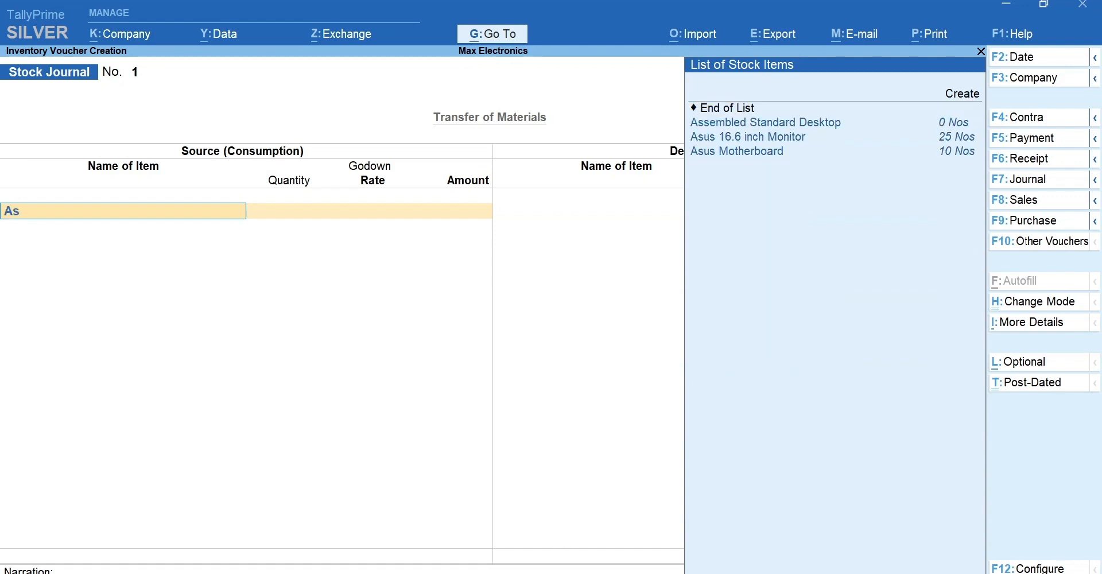
pyautogui.press('Down')
pyautogui.press('Return')
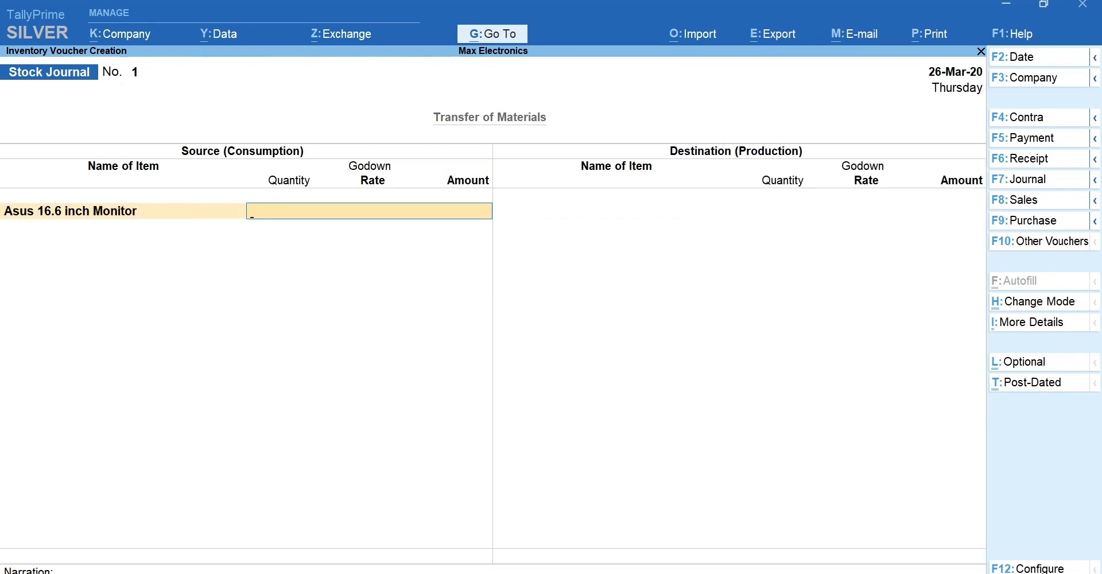
pyautogui.write('War')
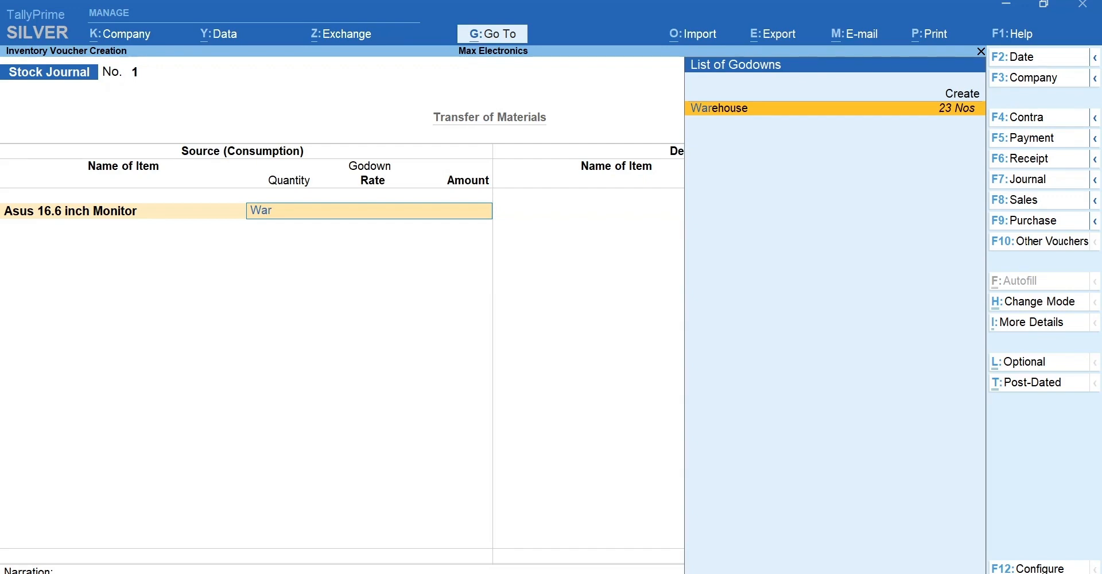
pyautogui.press('Return')
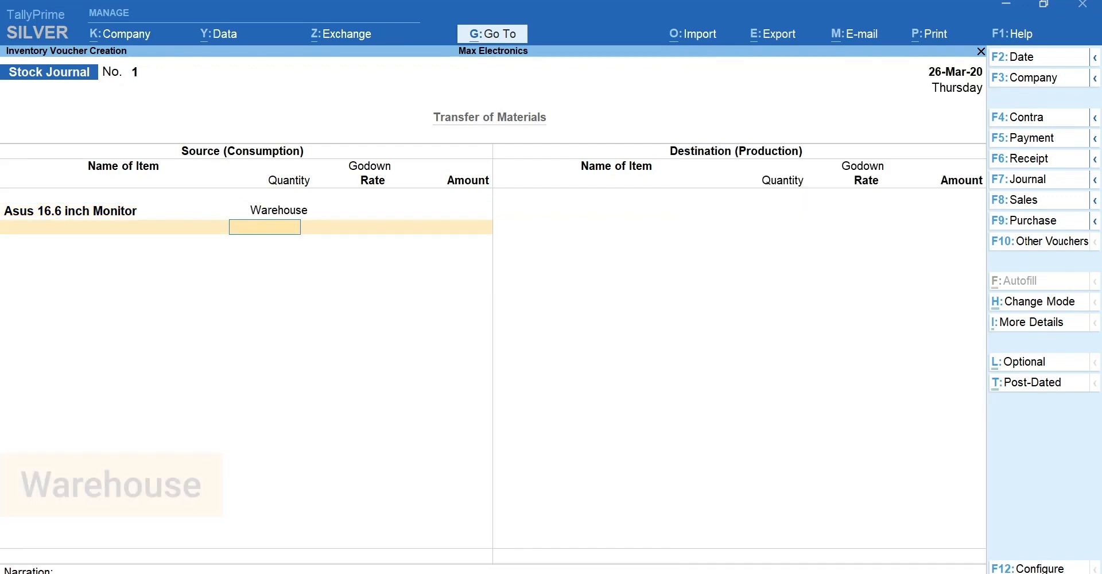
pyautogui.write('10')
pyautogui.press('Return')
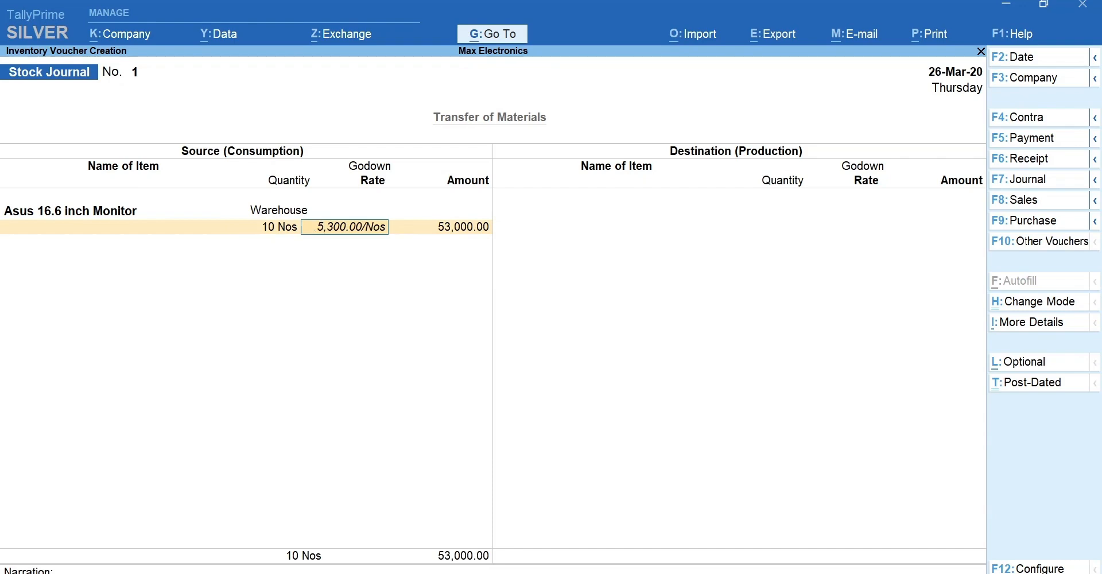
pyautogui.press('Return')
pyautogui.press('Return')
# - Add 5 Nos of Dell 17 Inch Monitor from the Warehouse godown as the second source item and end the source list
pyautogui.write('Del')
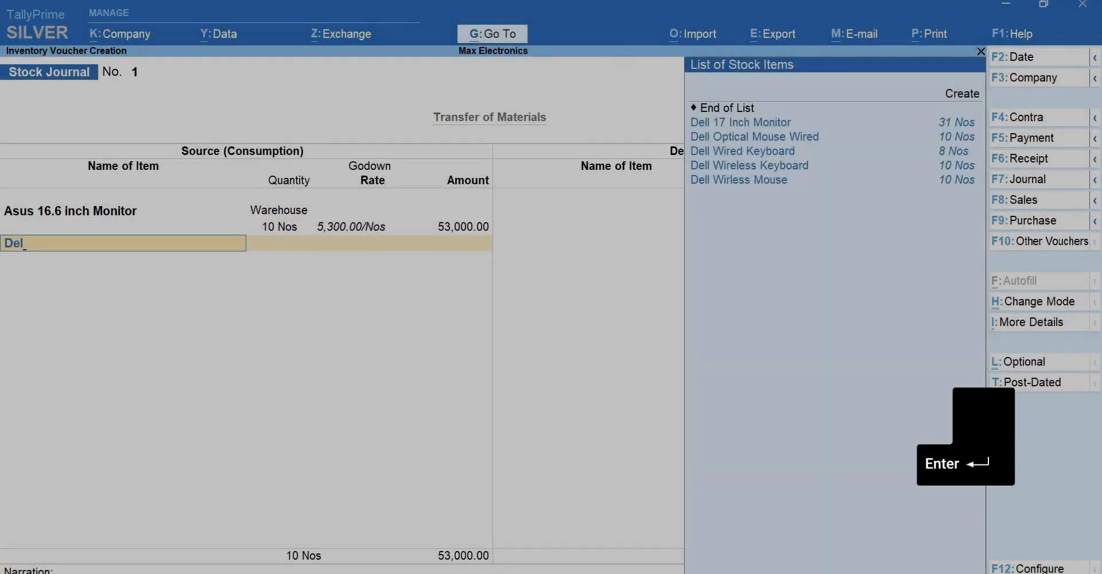
pyautogui.press('Return')
pyautogui.press('Return')
pyautogui.write('5')
pyautogui.press('Return')
pyautogui.press('Return')
pyautogui.press('Return')
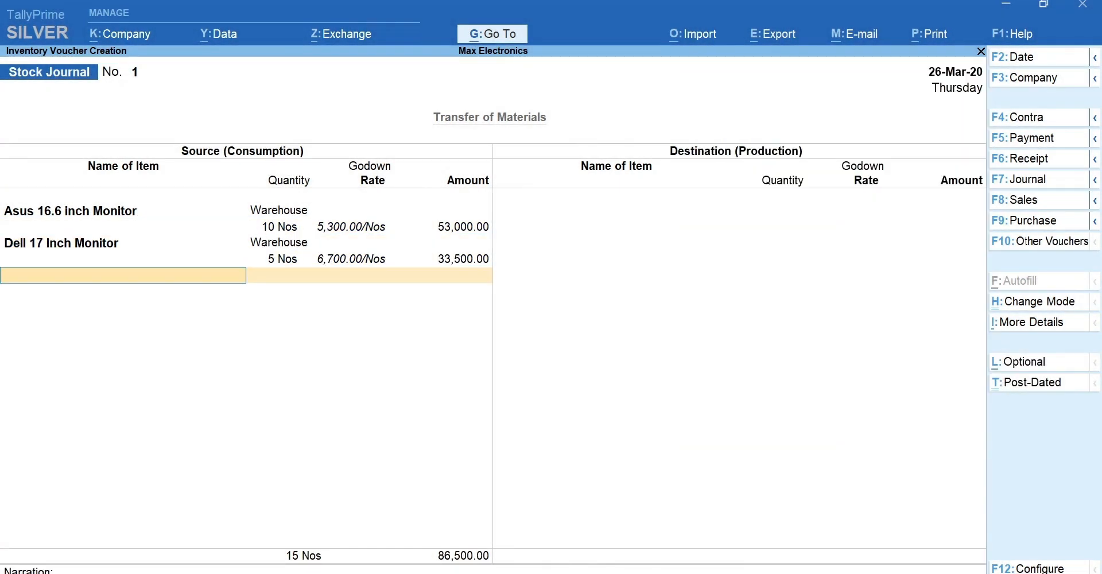
pyautogui.press('Return')
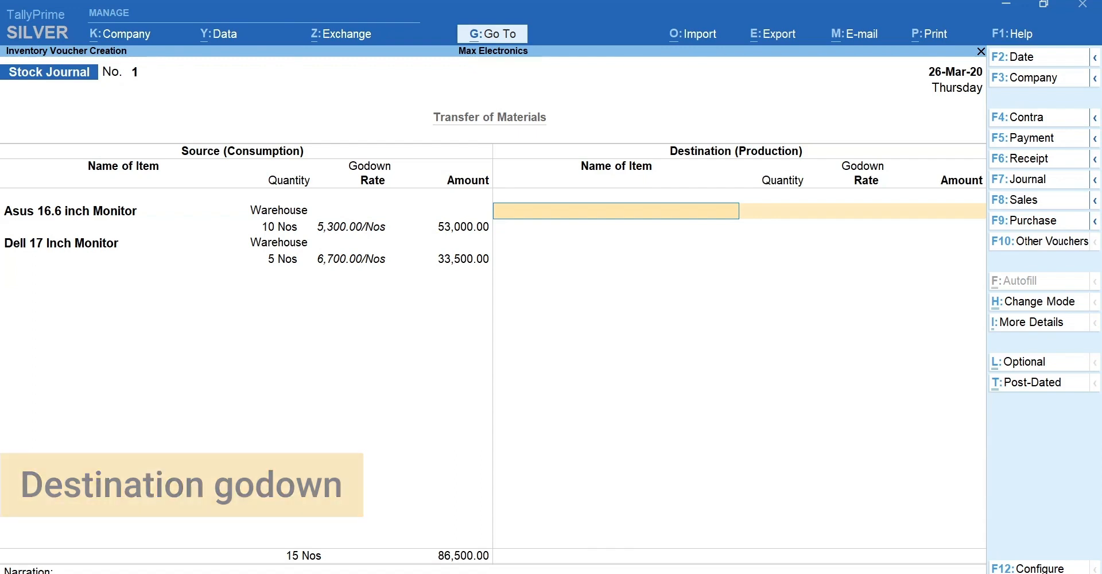
# - Add 10 Nos of Asus 16.6 inch Monitor to the In-Store godown under Destination (Production), accepting the default rate
pyautogui.write('Asu')
pyautogui.press('Down')
pyautogui.press('Return')
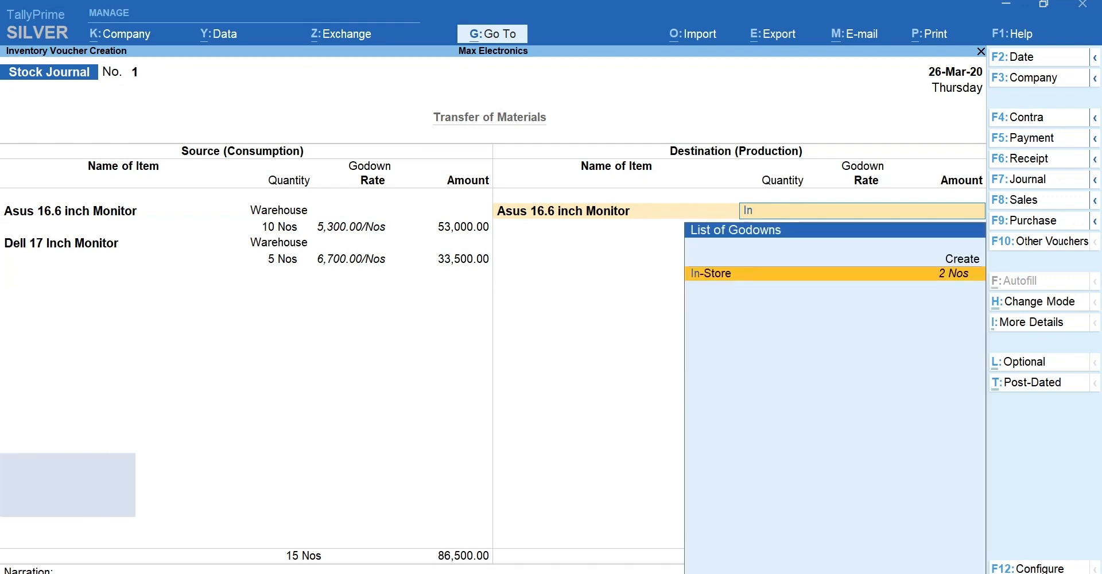
pyautogui.press('Return')
pyautogui.write('10')
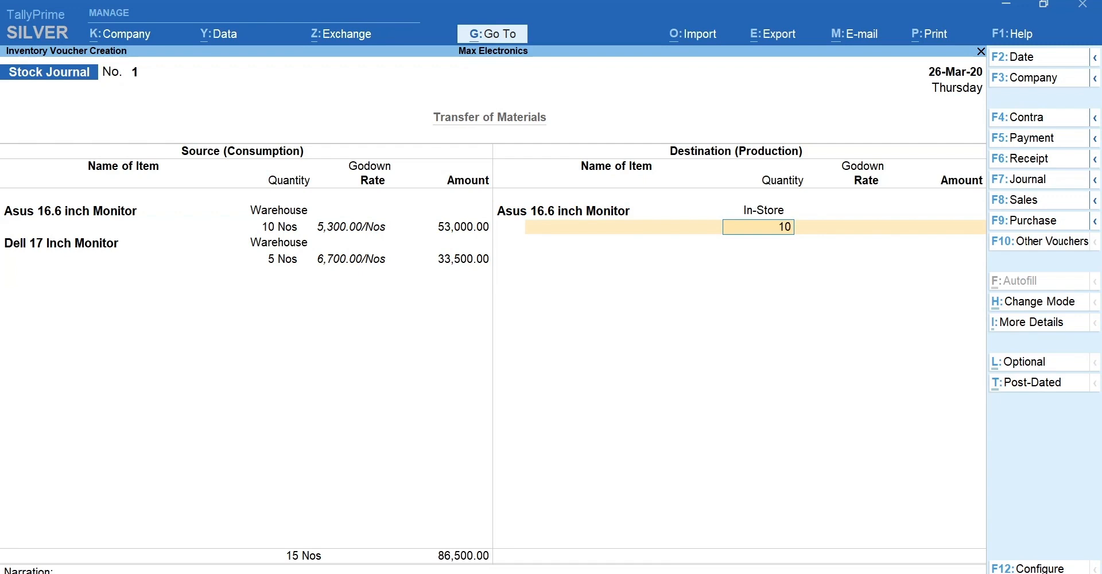
pyautogui.press('Return')
pyautogui.press('Return')
pyautogui.press('Return')
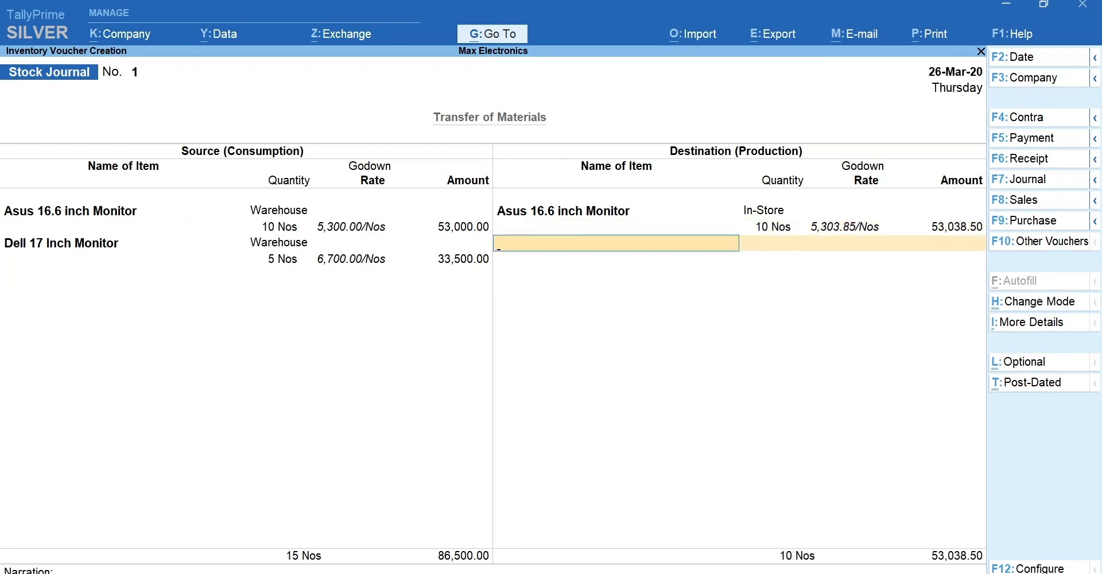
# - Add 5 Nos of Dell 17 Inch Monitor to the In-Store godown as the second destination item, accepting the default rate
pyautogui.write('Del')
pyautogui.press('Down')
pyautogui.press('Return')
pyautogui.write('In')
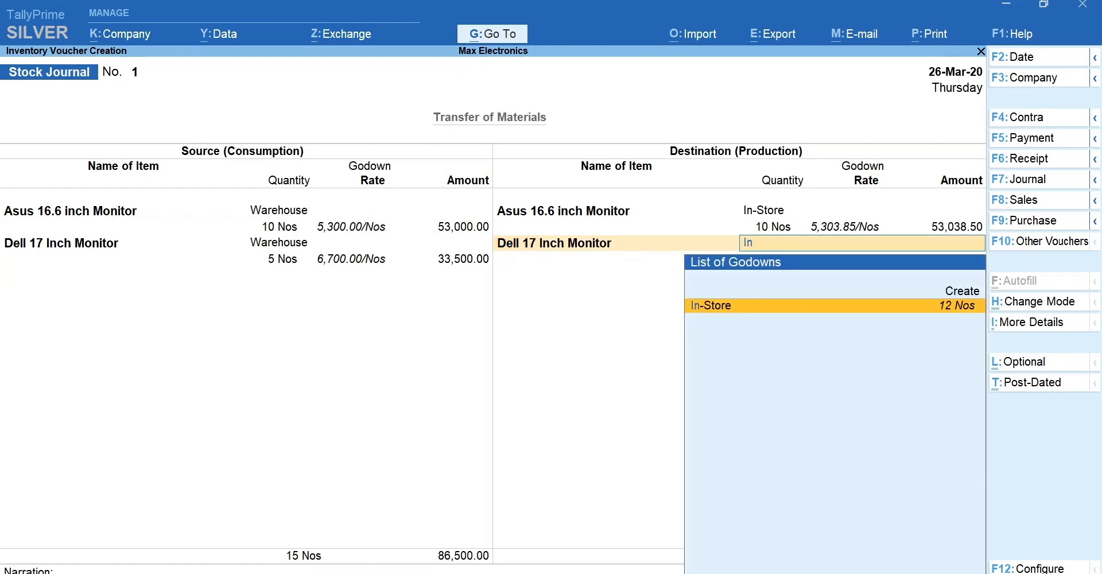
pyautogui.press('Return')
pyautogui.write('5')
pyautogui.press('Return')
pyautogui.press('Return')
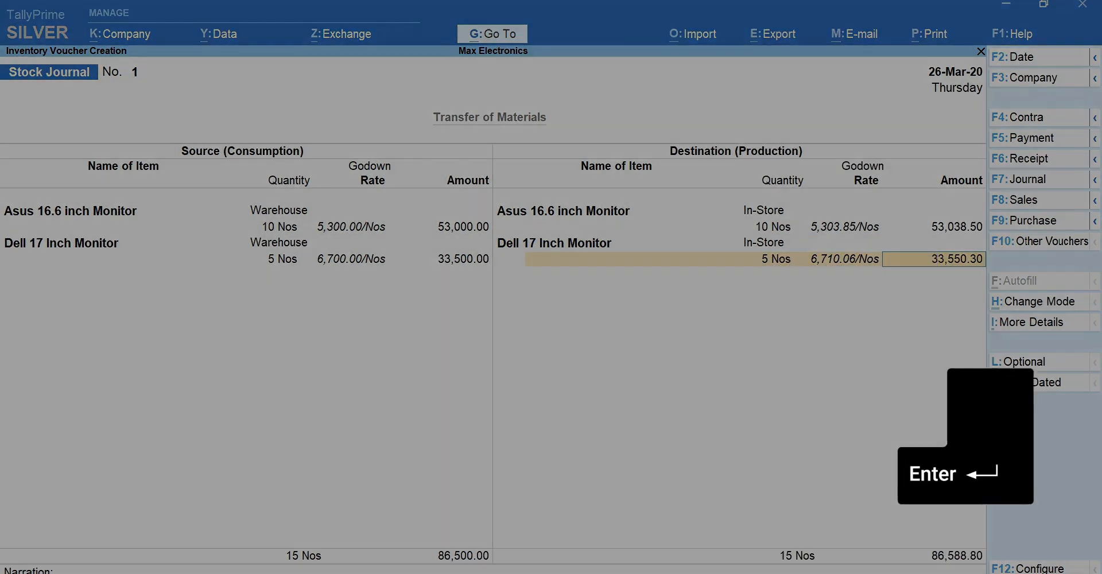
pyautogui.press('Return')
# - End the destination item list and save the stock journal voucher without a narration
pyautogui.press('Return')
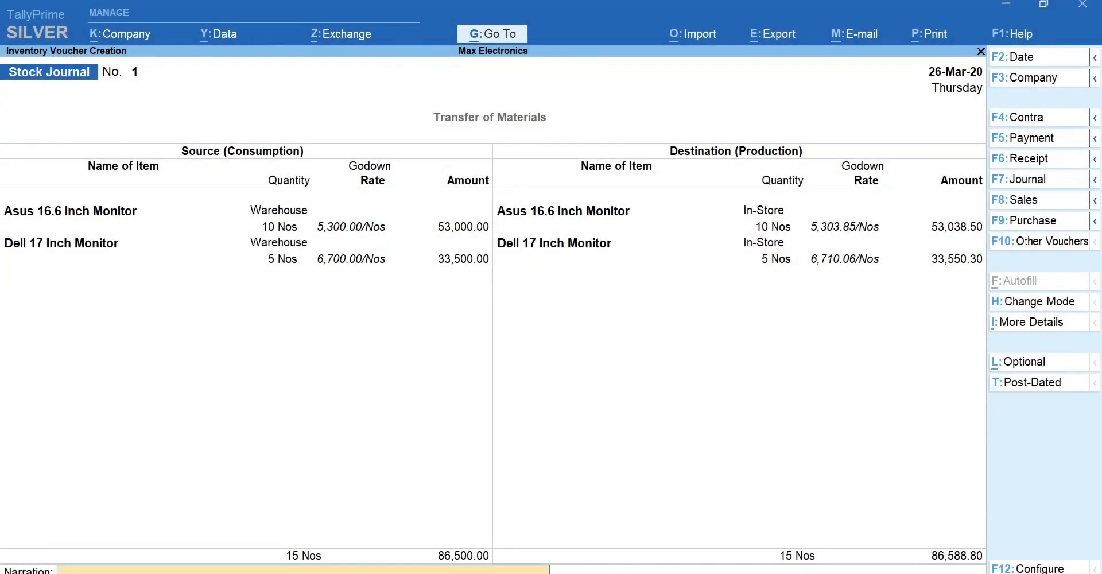
pyautogui.press('Return')
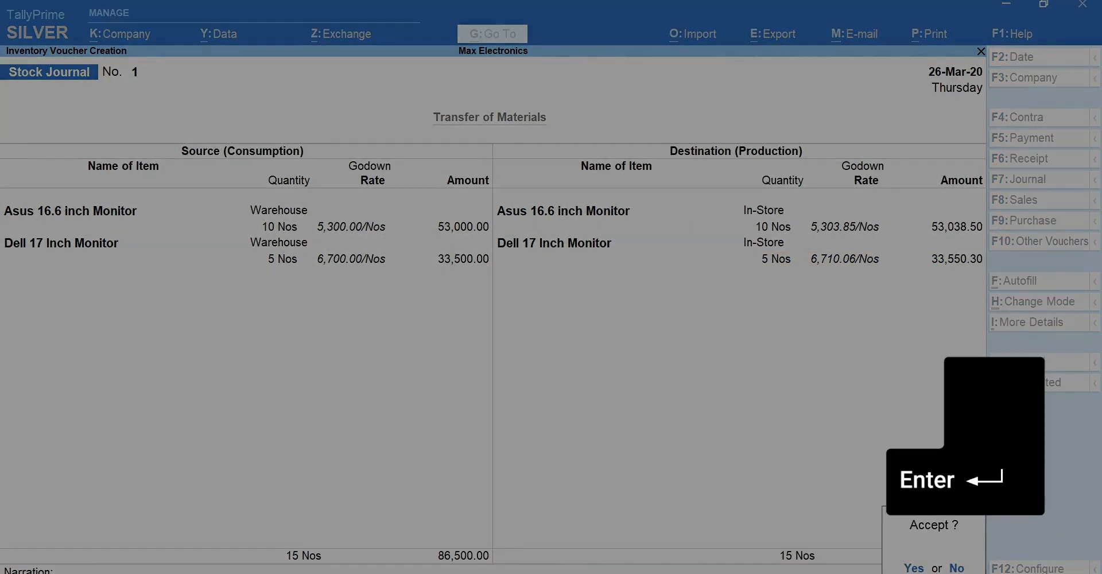
pyautogui.press('Return')
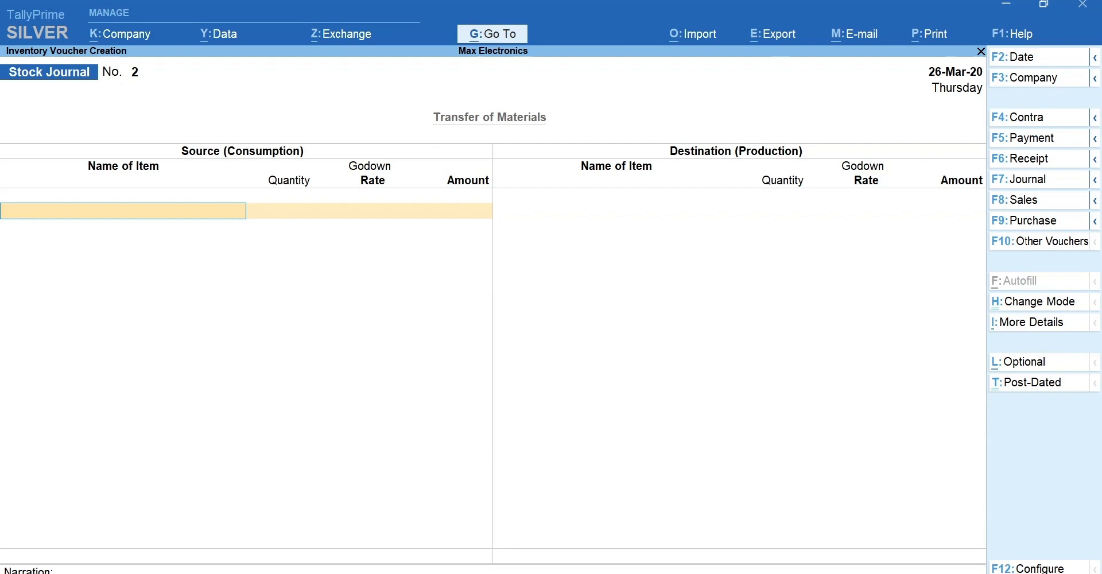
# - Change the voucher mode to Use for Inter-Godown Transfers and set the destination godown to In-Store
pyautogui.hotkey('ctrl', 'h')
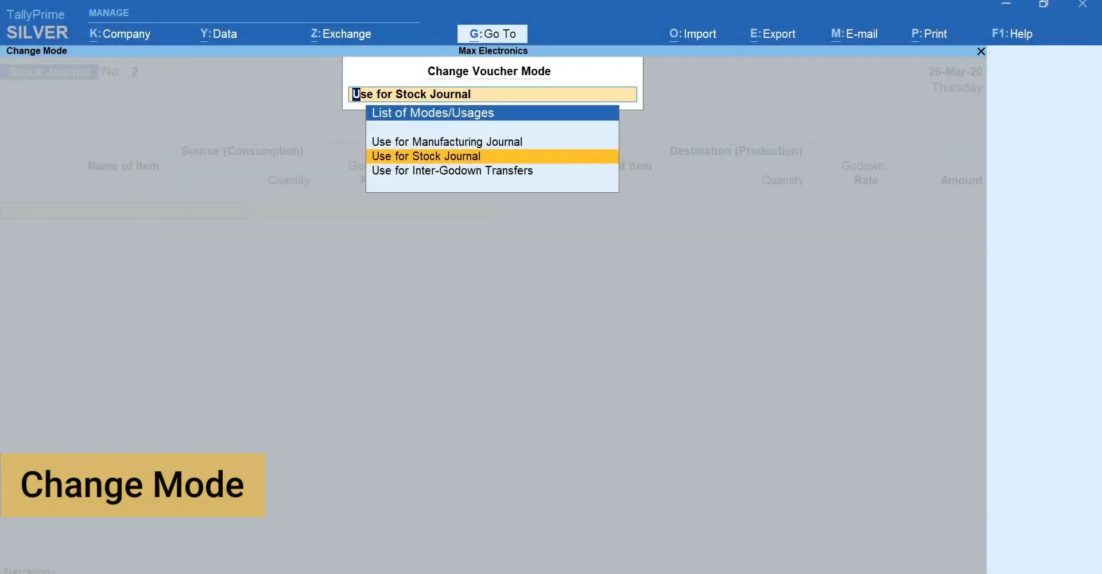
pyautogui.press('Down')
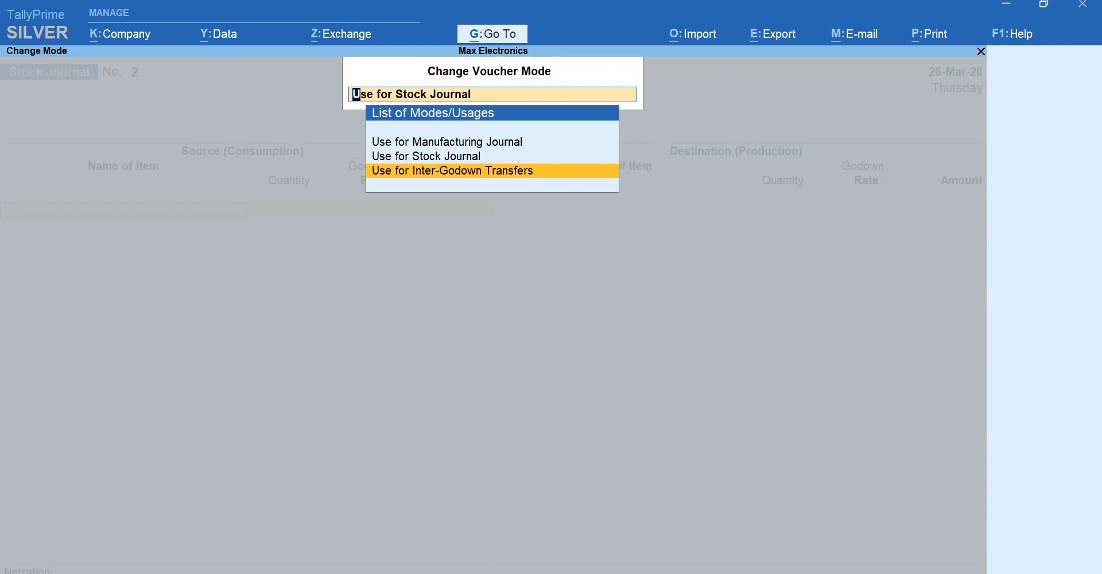
pyautogui.press('Return')
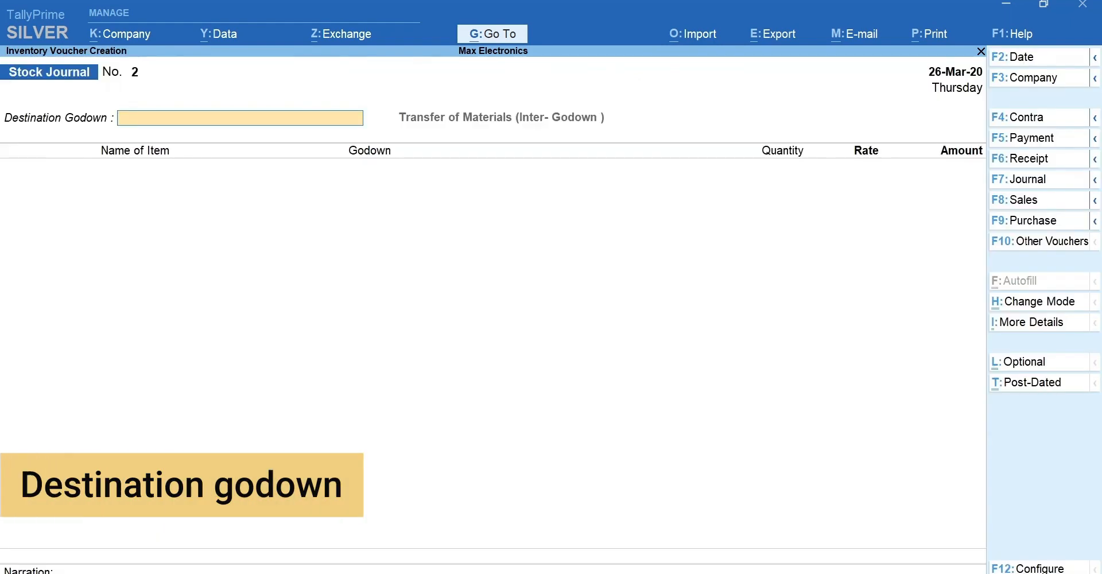
pyautogui.write('In')
pyautogui.press('Return')
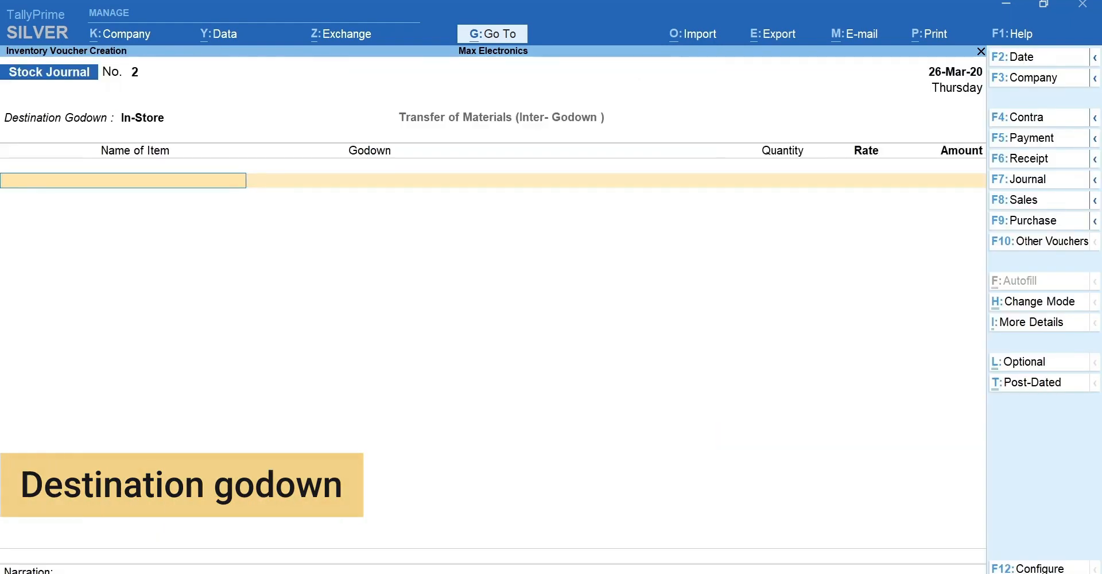
# - Add 10 Nos of Asus 16.6 inch Monitor from the Warehouse godown to the inter-godown transfer at the default rate
pyautogui.write('As')
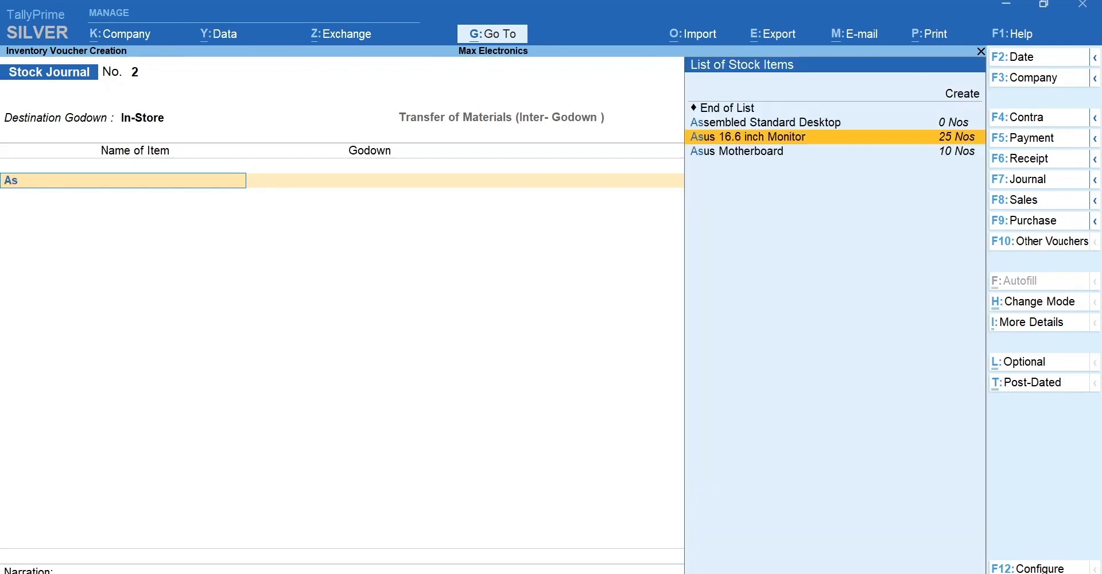
pyautogui.press('Return')
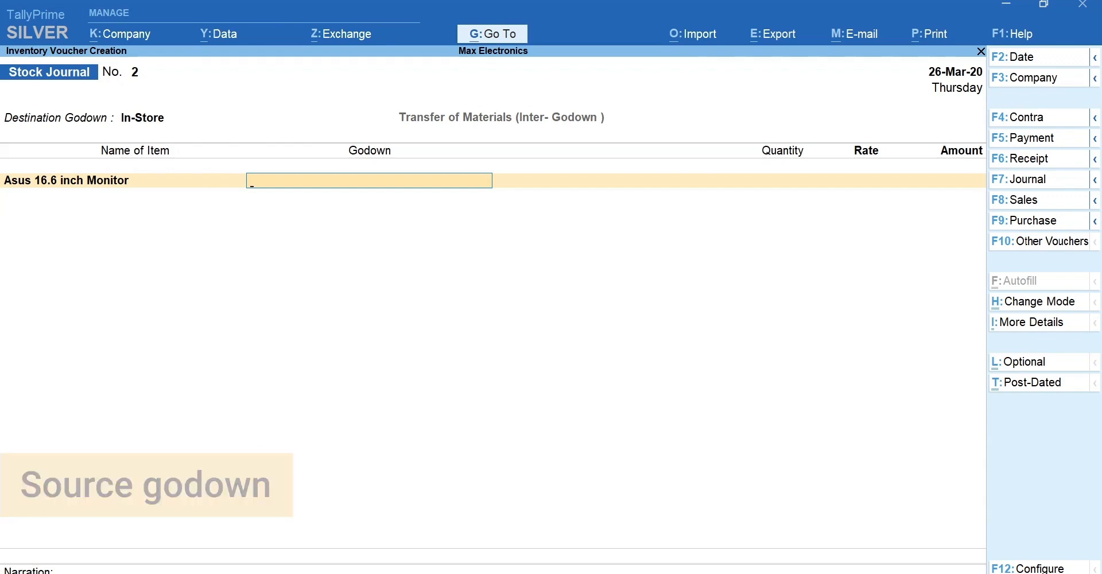
pyautogui.write('War')
pyautogui.press('Return')
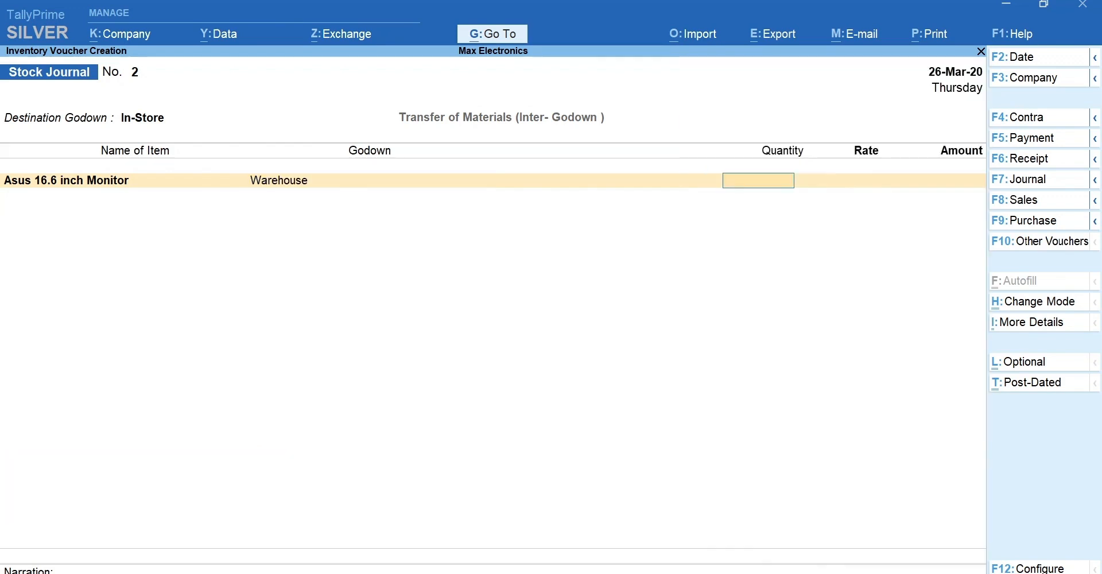
pyautogui.write('10')
pyautogui.press('Return')
pyautogui.press('Return')
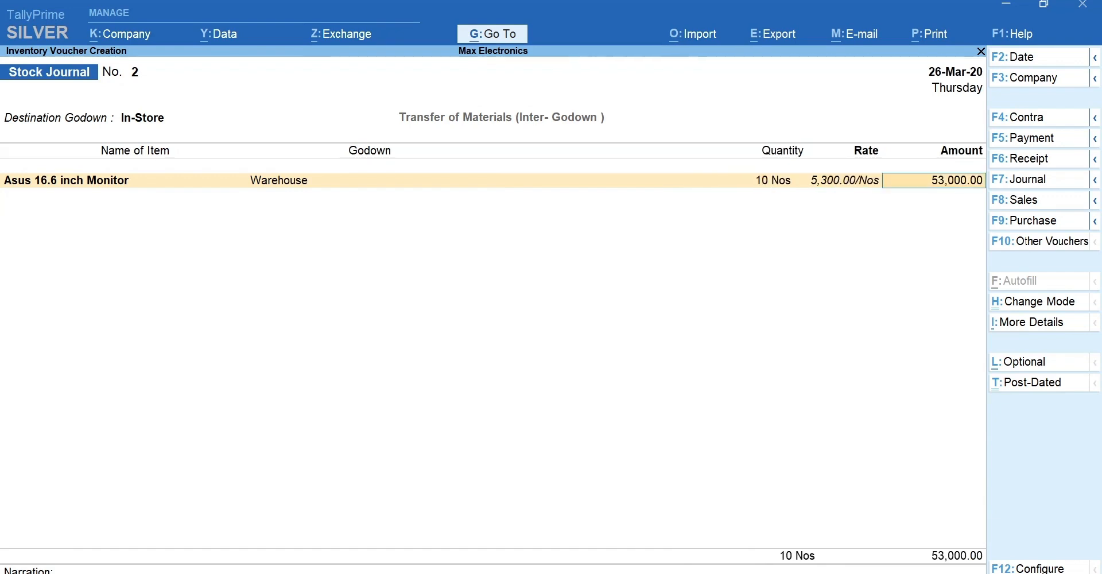
pyautogui.press('Return')
# - Add 5 Nos of Dell 17 Inch Monitor from the Warehouse godown to the inter-godown transfer at the default rate
pyautogui.write('dell')
pyautogui.press('Return')
pyautogui.write('war')
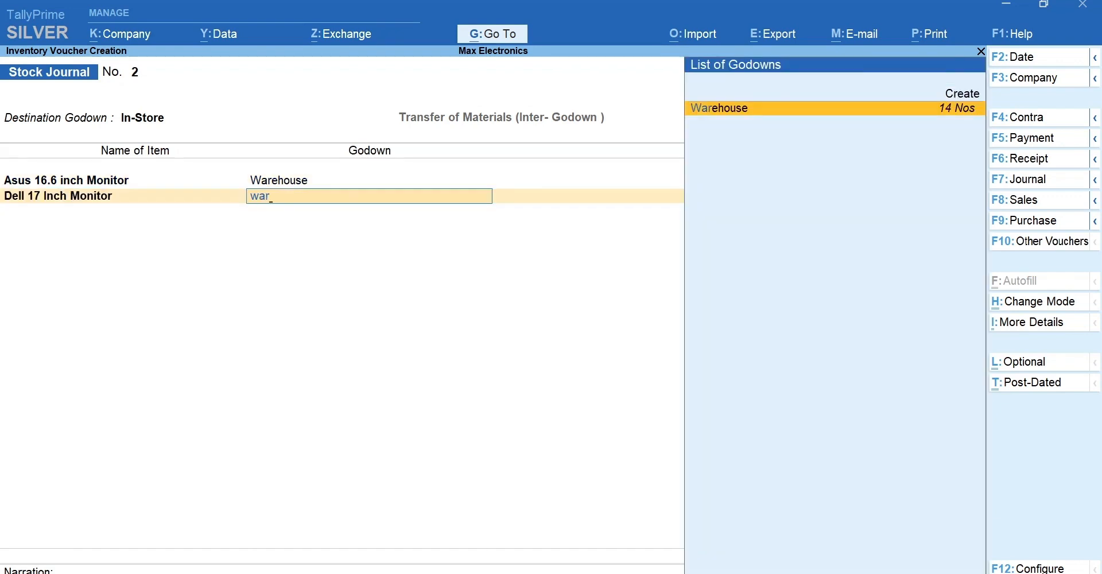
pyautogui.press('Return')
pyautogui.write('5 Nos')
pyautogui.press('Return')
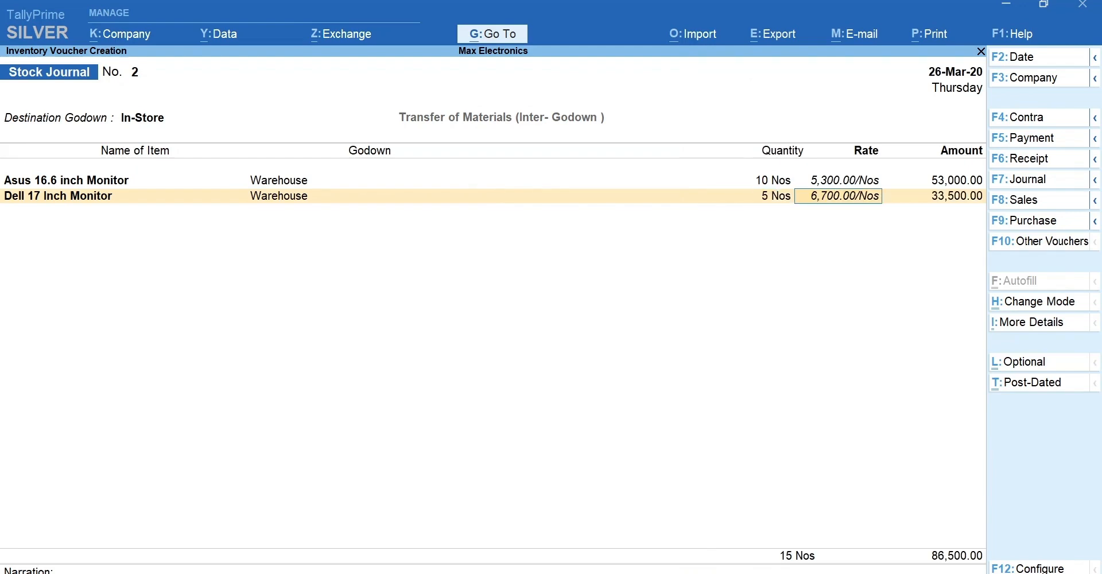
pyautogui.press('Return')
pyautogui.press('Return')
# - End the item list and save the inter-godown transfer voucher without a narration
pyautogui.press('Return')
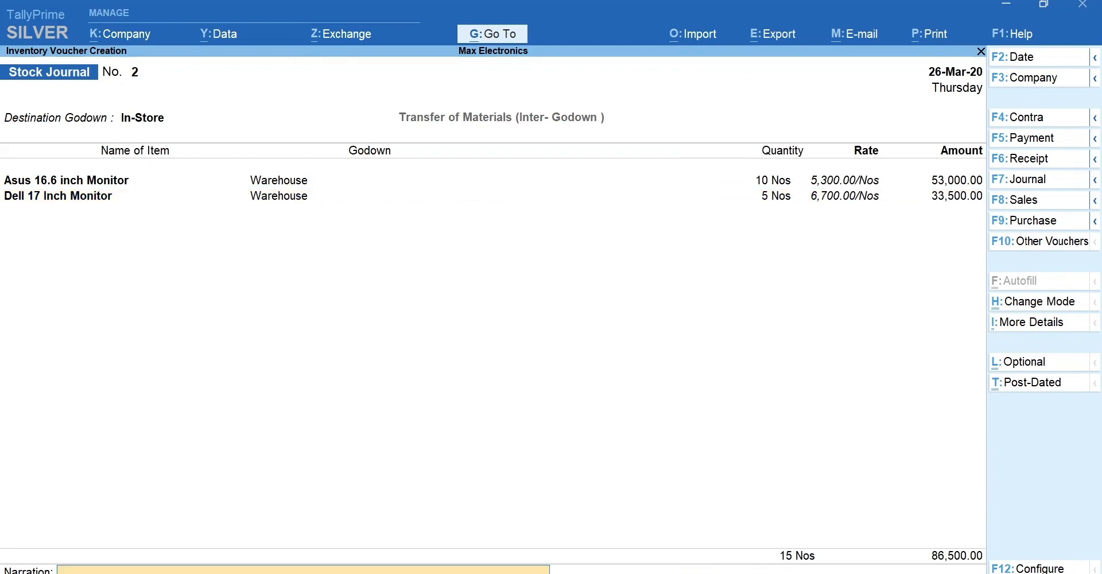
pyautogui.press('Return')
pyautogui.press('Return')
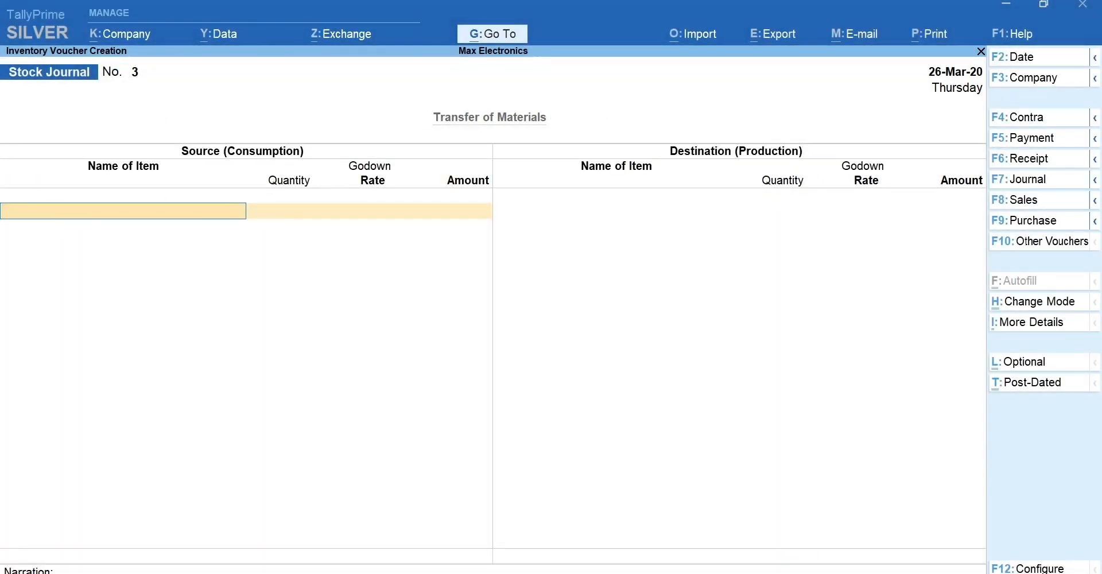
# - Reopen the last saved stock journal voucher and show its print preview zoomed in
pyautogui.press('pageup')
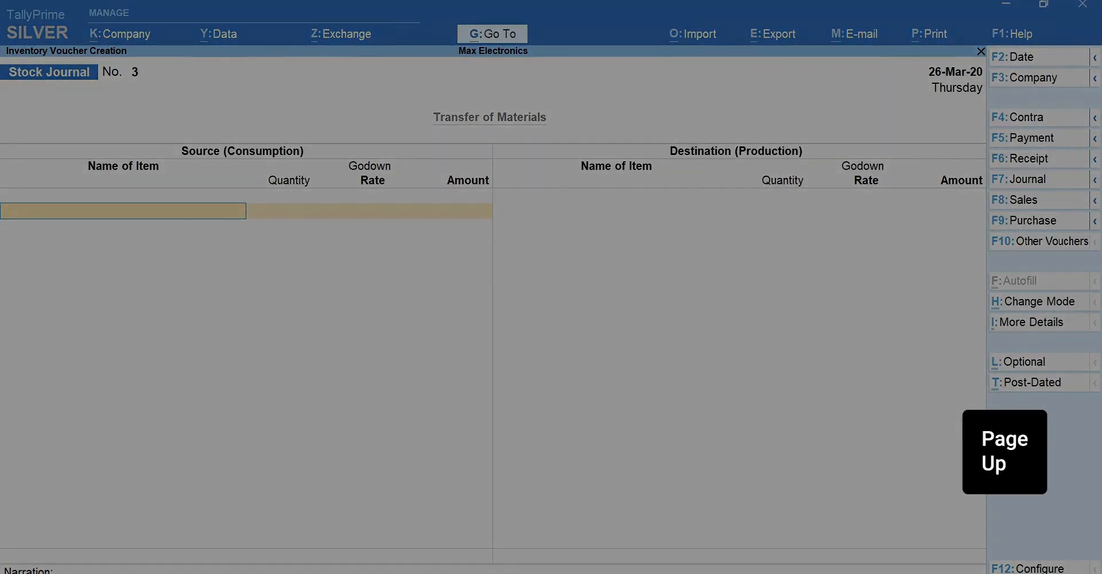
pyautogui.hotkey('alt', 'p')
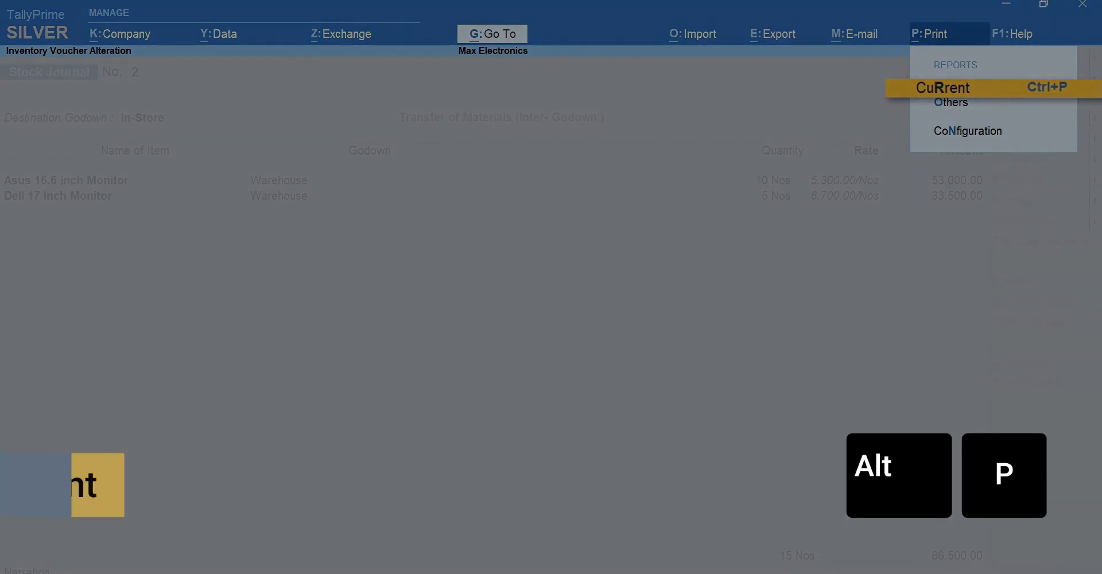
pyautogui.press('Return')
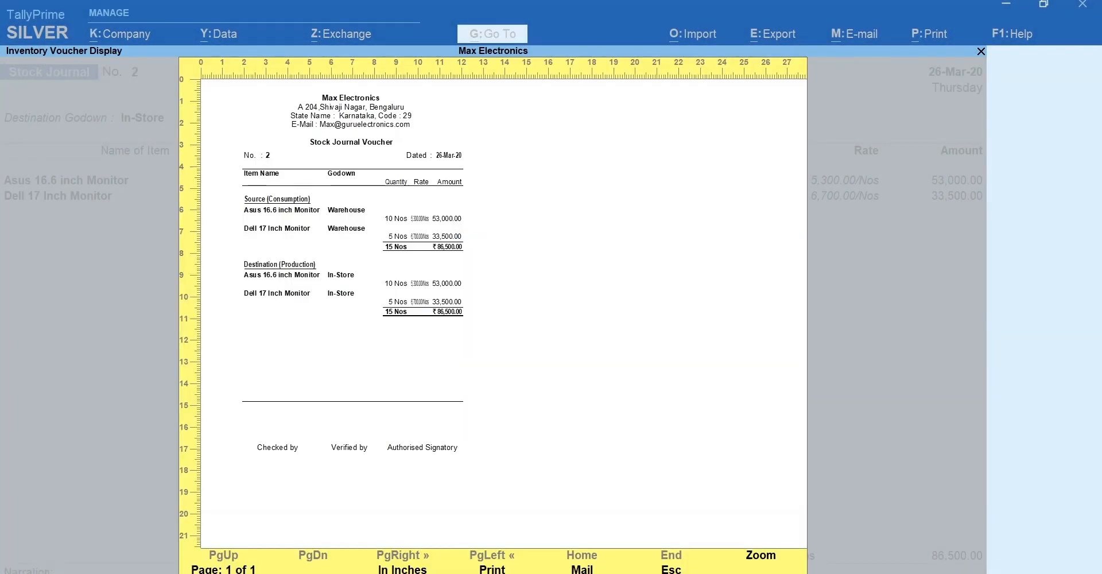
pyautogui.hotkey('alt', 'z')
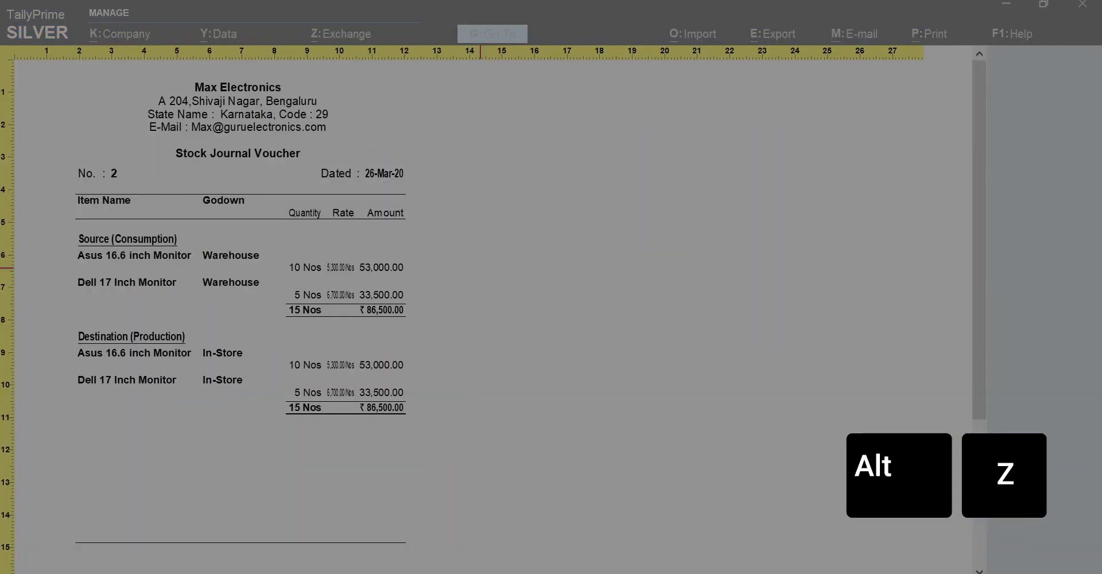
# - Close the voucher's print preview and set Show Destination Godown on top of Voucher to Yes in its print configuration
pyautogui.scroll(-3, 203, 316)
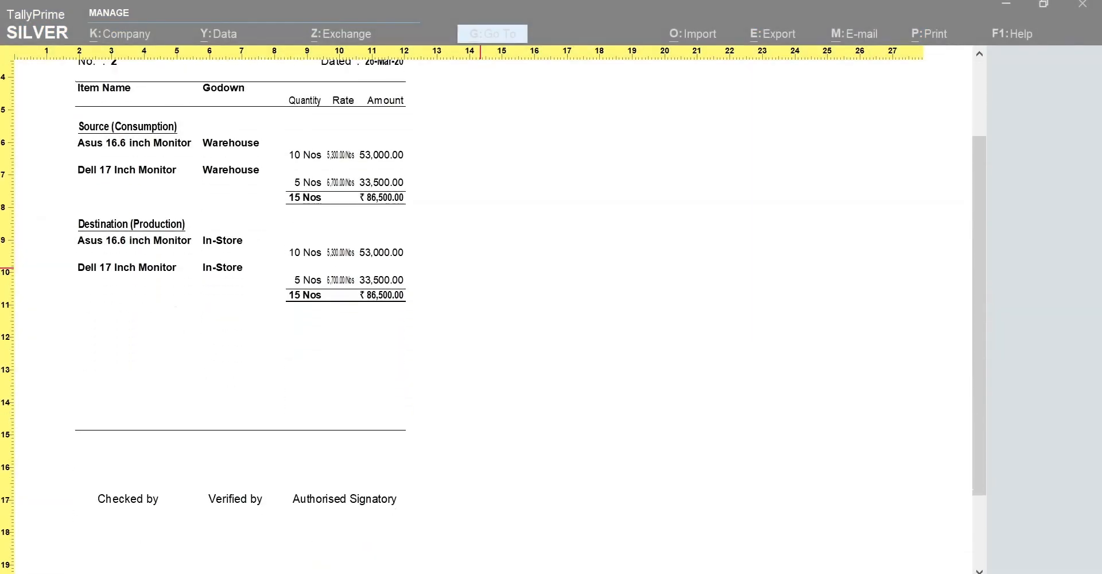
pyautogui.scroll(3, 204, 316)
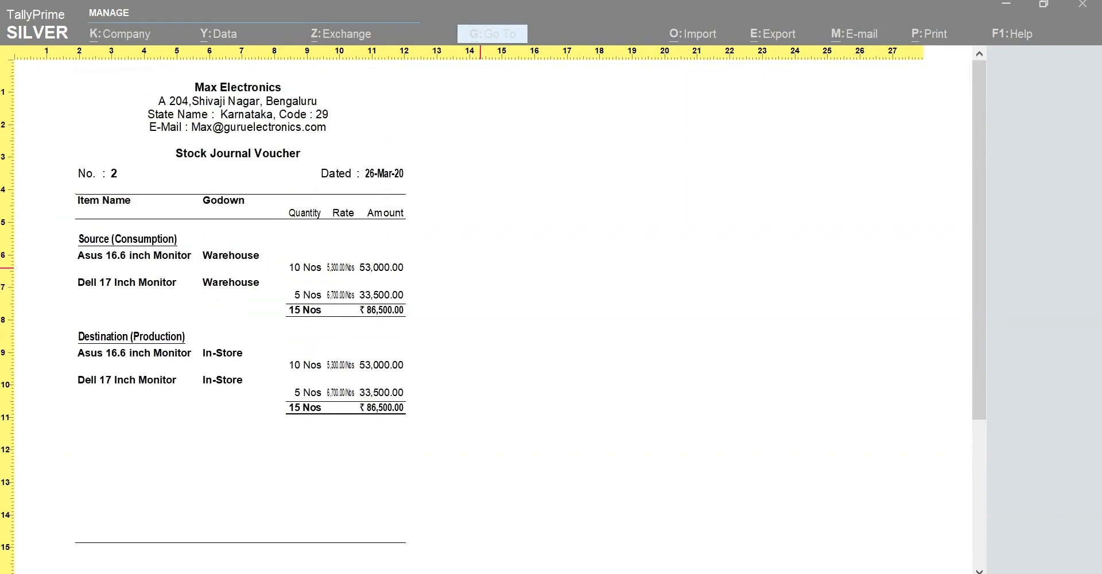
pyautogui.press('Escape')
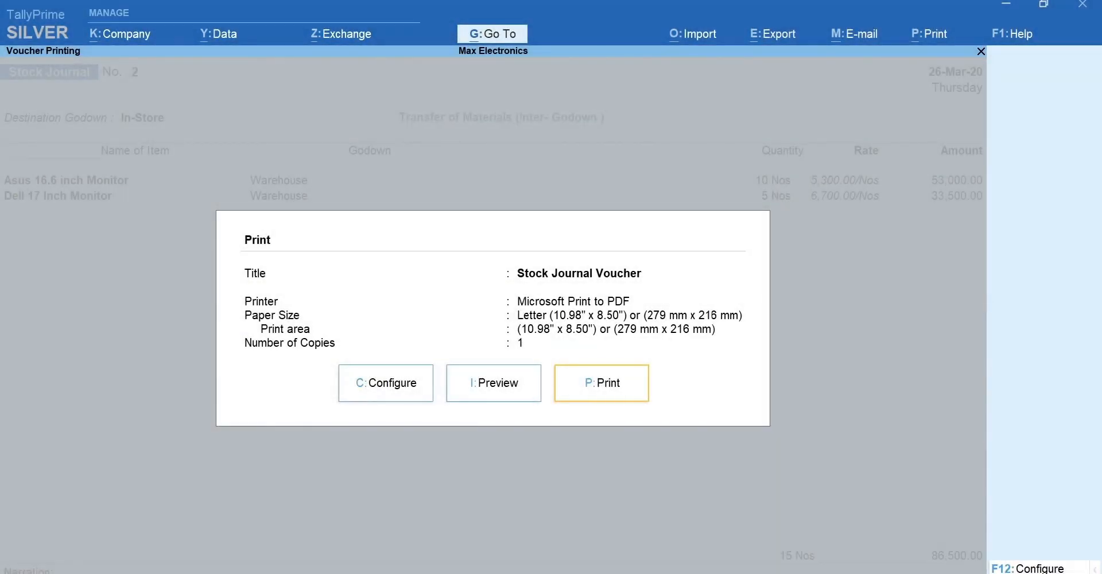
pyautogui.press('c')
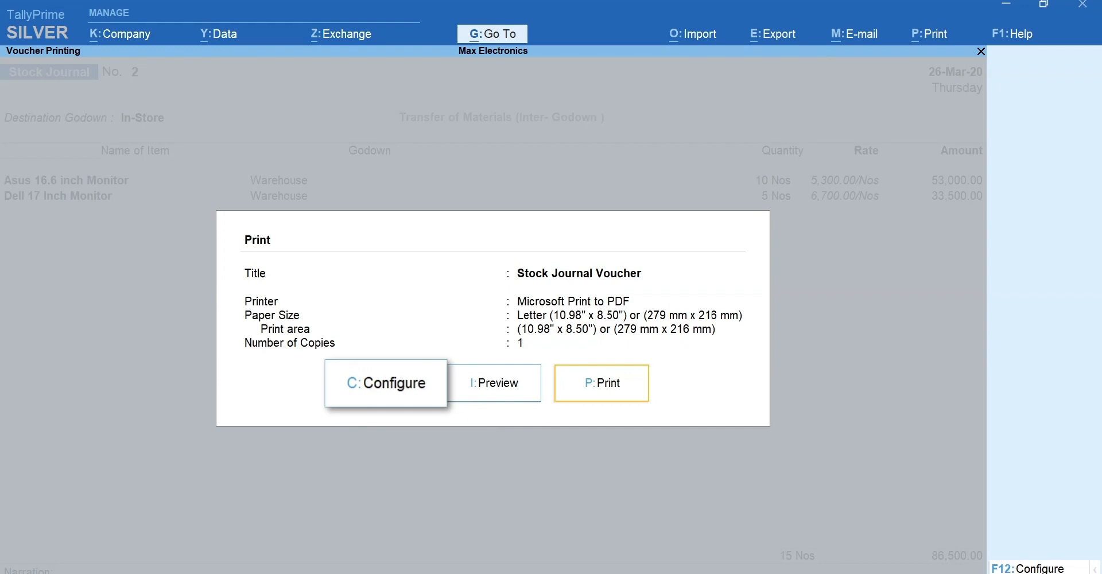
pyautogui.press('Down')
pyautogui.press('Down')
pyautogui.press('Down')
pyautogui.press('Down')
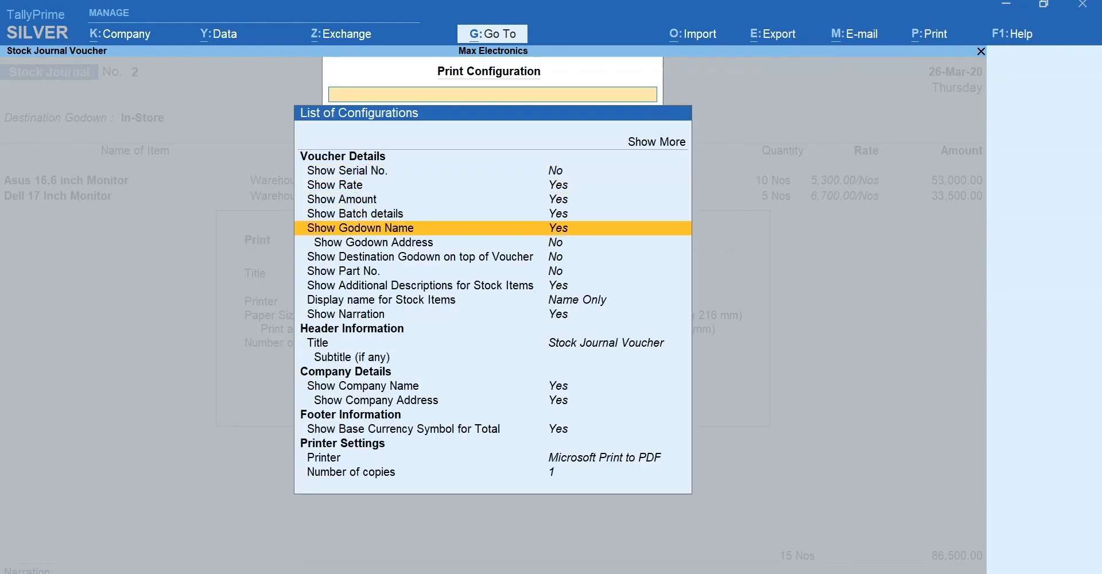
pyautogui.press('Down')
pyautogui.press('Down')
pyautogui.press('Return')
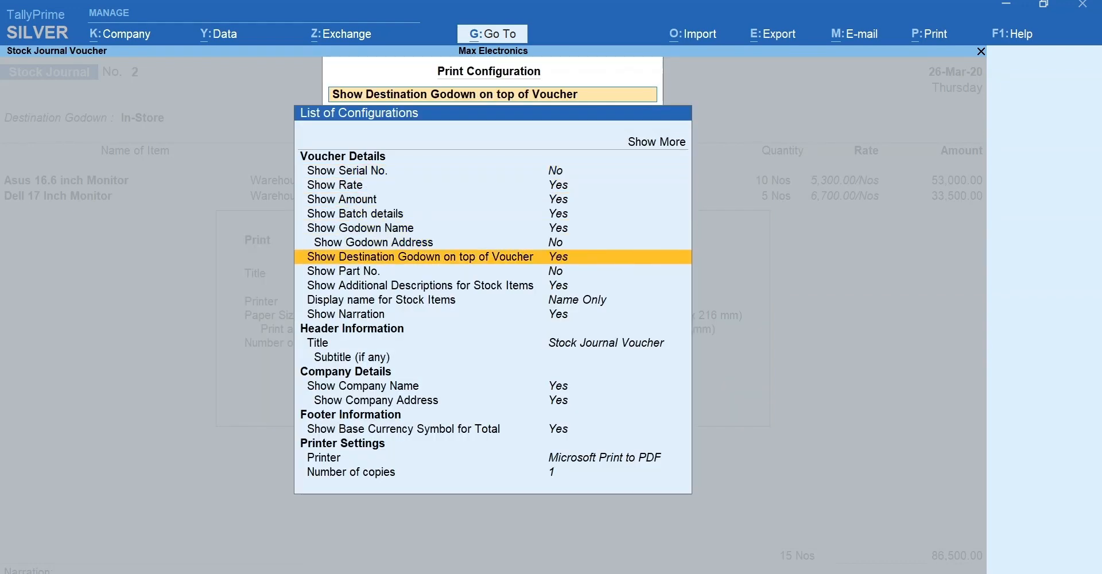
pyautogui.press('Escape')
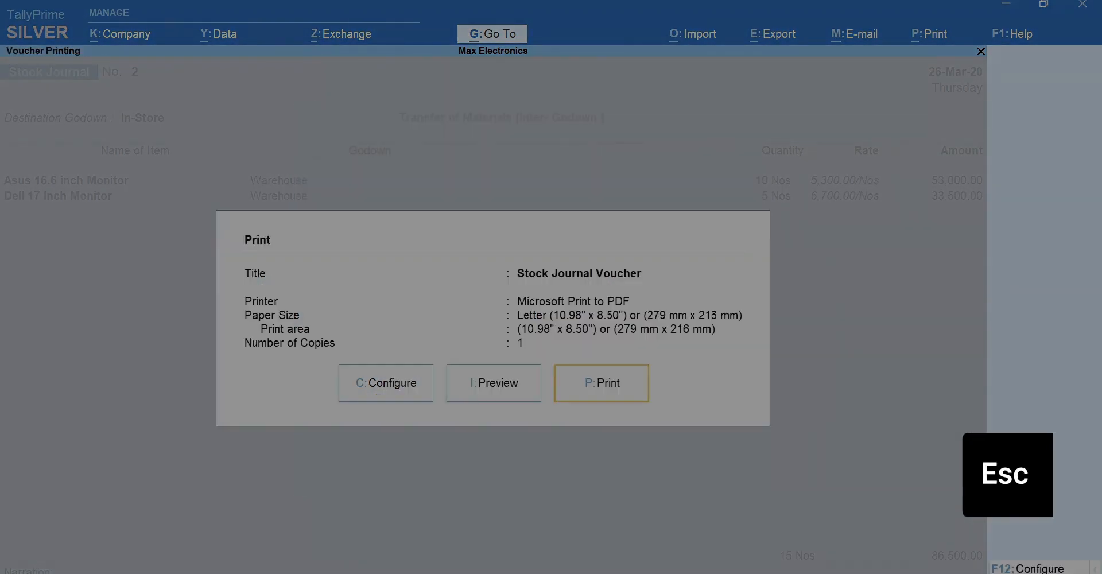
# - Preview the stock journal voucher zoomed in with the new print layout, and return to the voucher
pyautogui.press('i')
pyautogui.hotkey('alt', 'z')
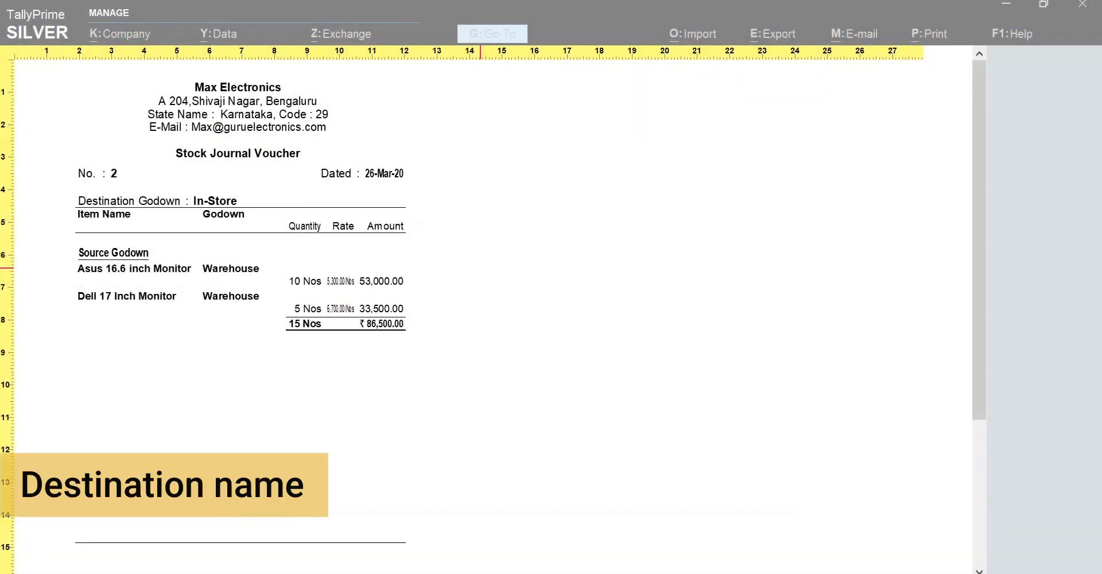
pyautogui.press('Escape')
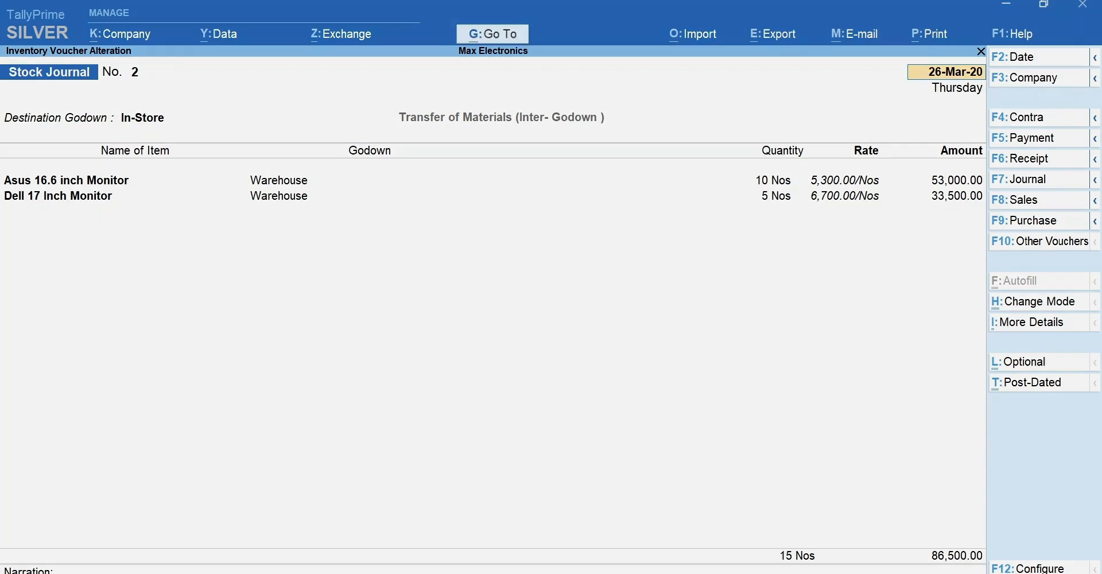
# - Open the Stock Transfer Register and drill down to the list of stock journal vouchers for March
pyautogui.hotkey('alt', 'g')
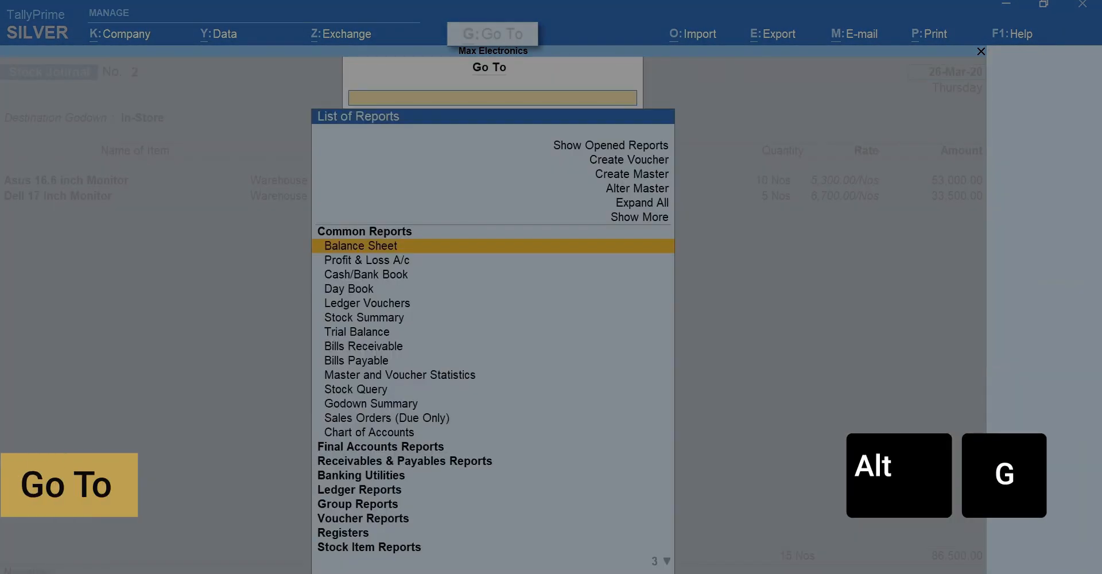
pyautogui.write('Stock Tr')
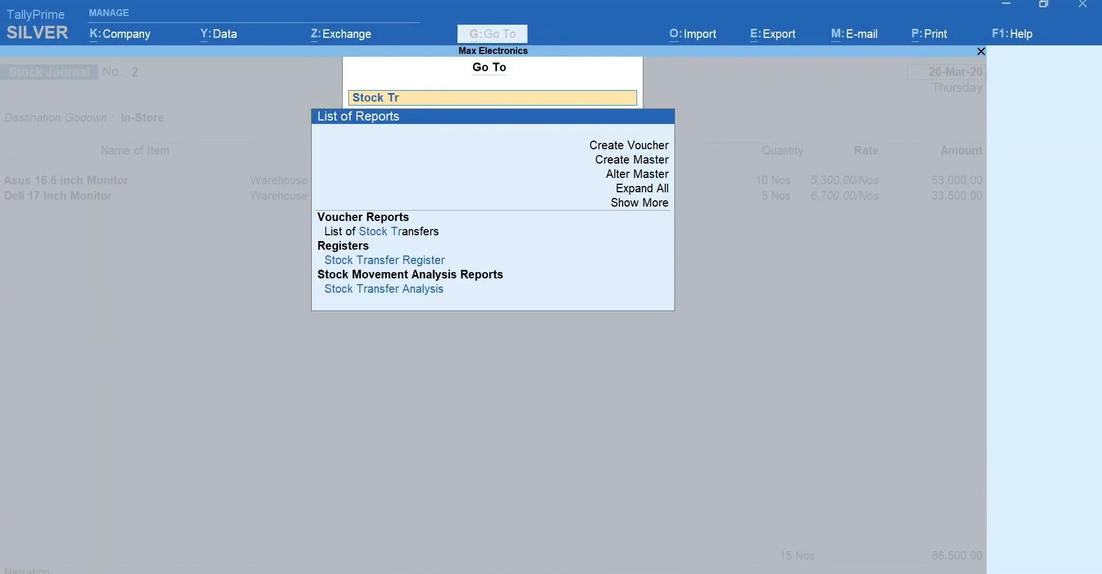
pyautogui.write('ansfer')
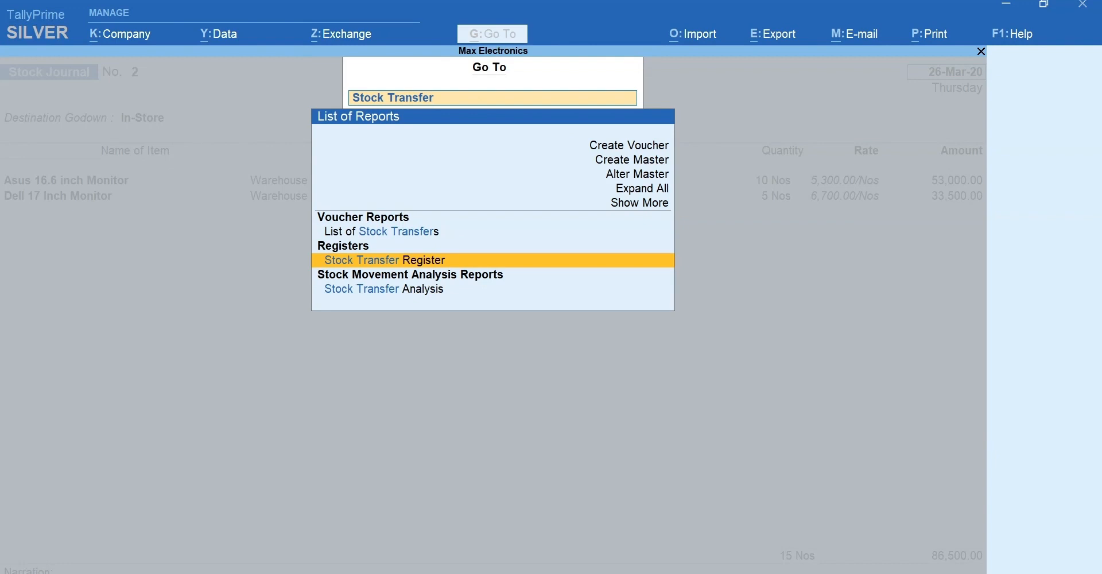
pyautogui.press('Return')
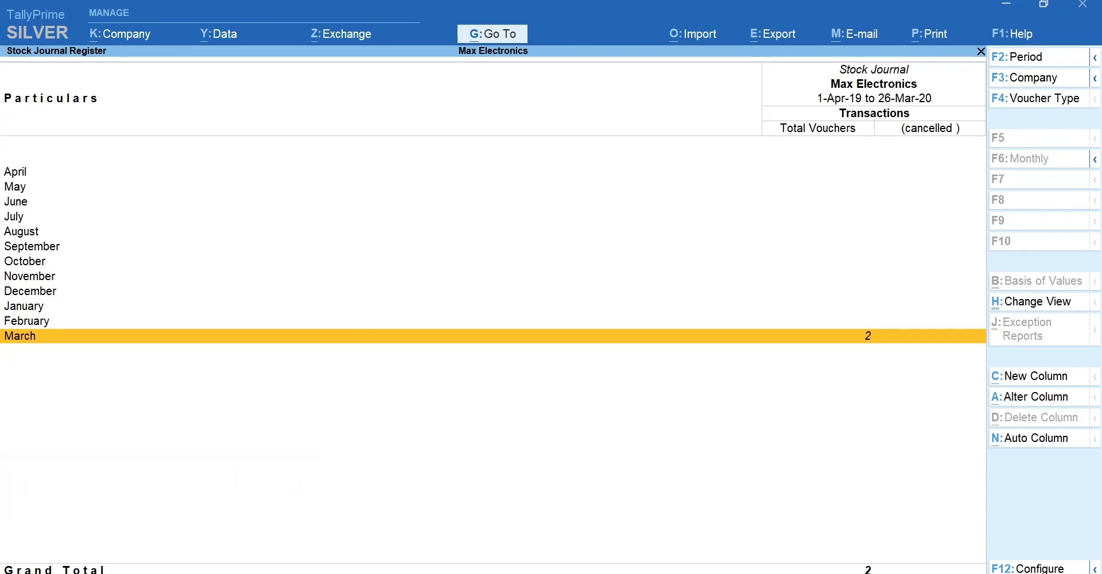
pyautogui.press('Return')
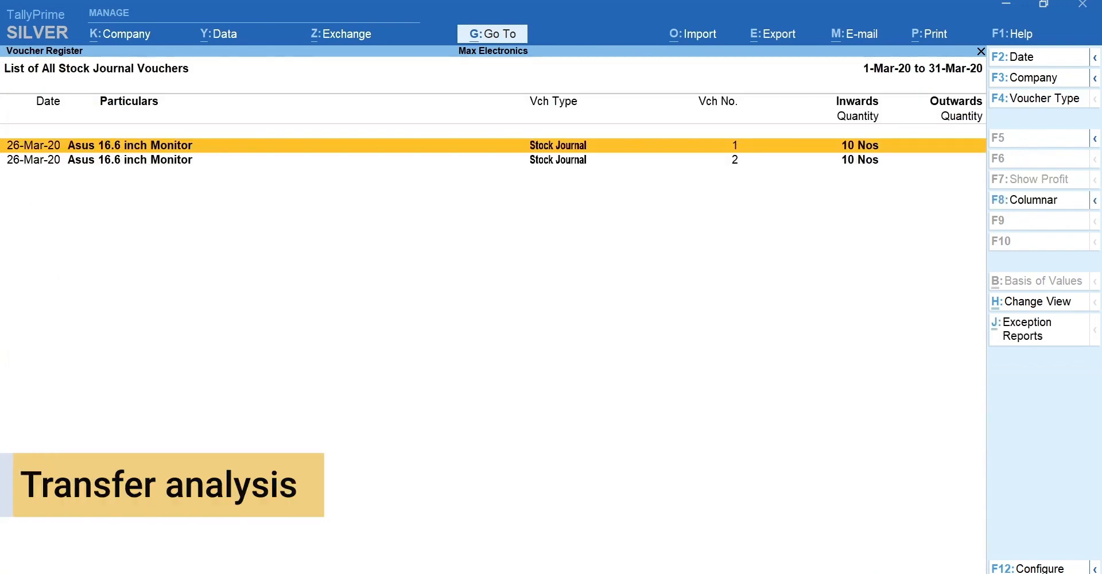
# - Open the Stock Transfer Analysis report for Stock Journal and drill down into the vouchers of Asus 16.6 inch Monitor
pyautogui.hotkey('alt', 'g')
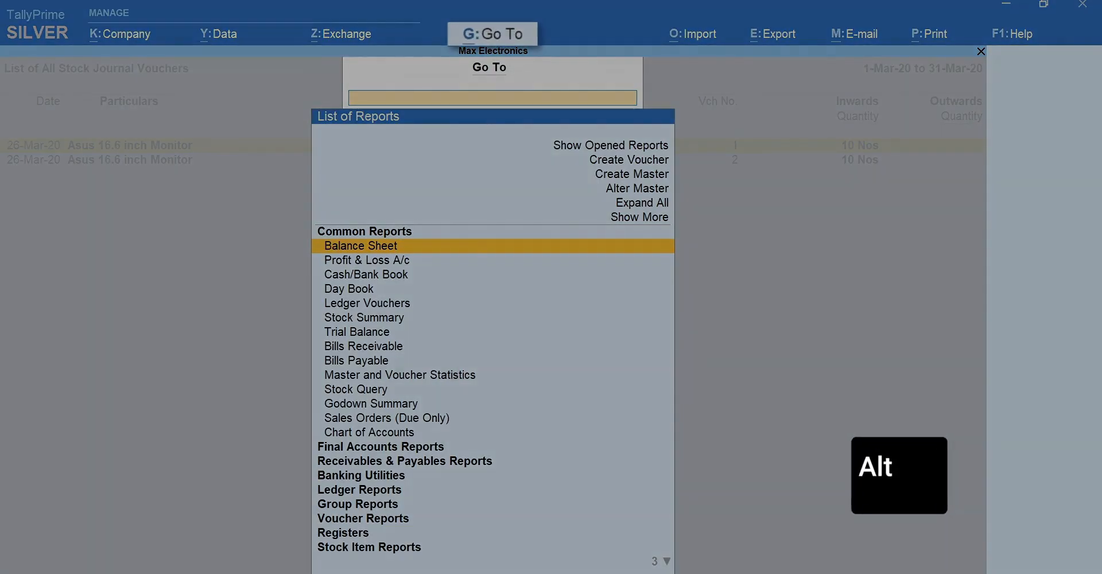
pyautogui.write('Trans')
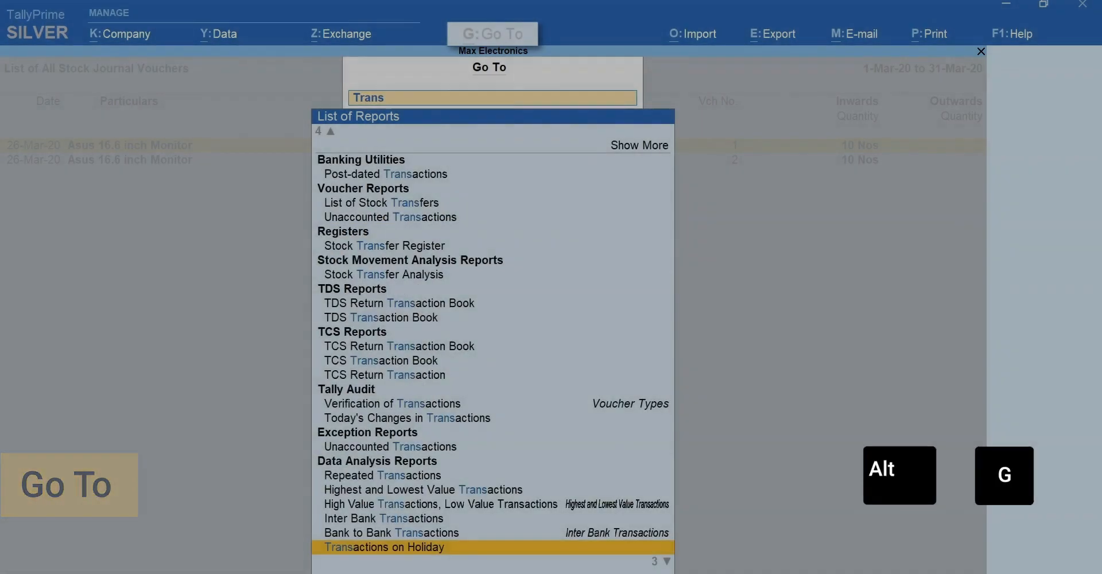
pyautogui.write('fer Analysis')
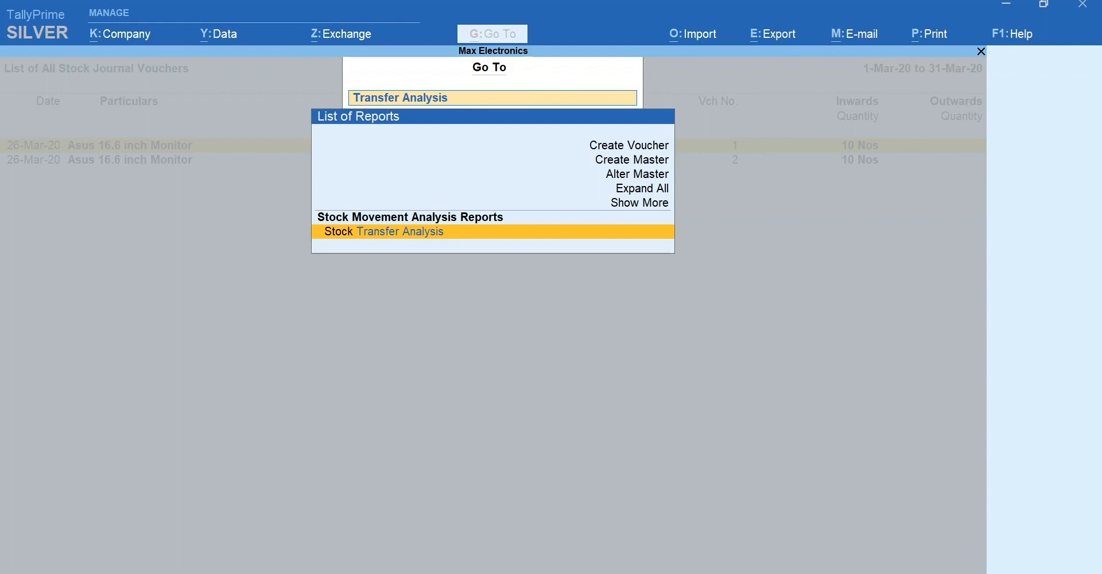
pyautogui.press('Return')
pyautogui.press('Down')
pyautogui.press('Return')
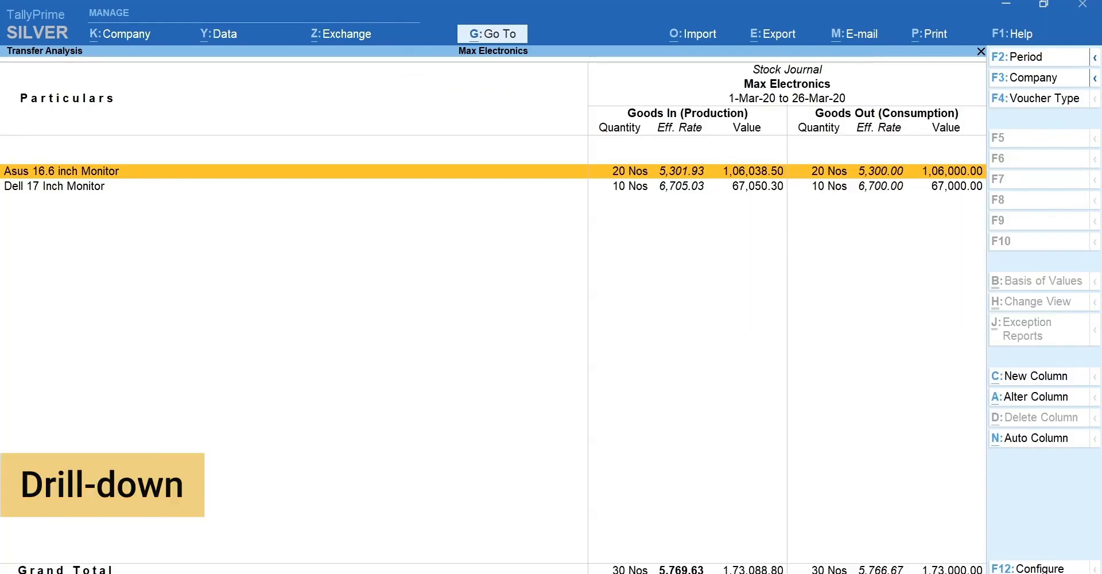
pyautogui.press('Return')
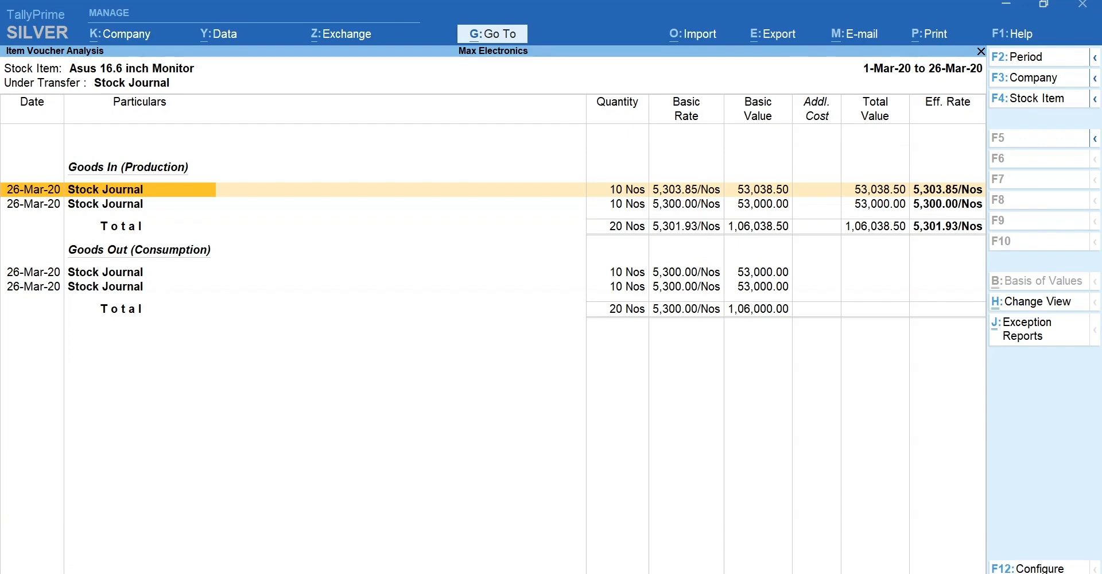
# - Open the configuration of the Item Voucher Analysis report for Asus 16.6 inch Monitor
pyautogui.press('F12')
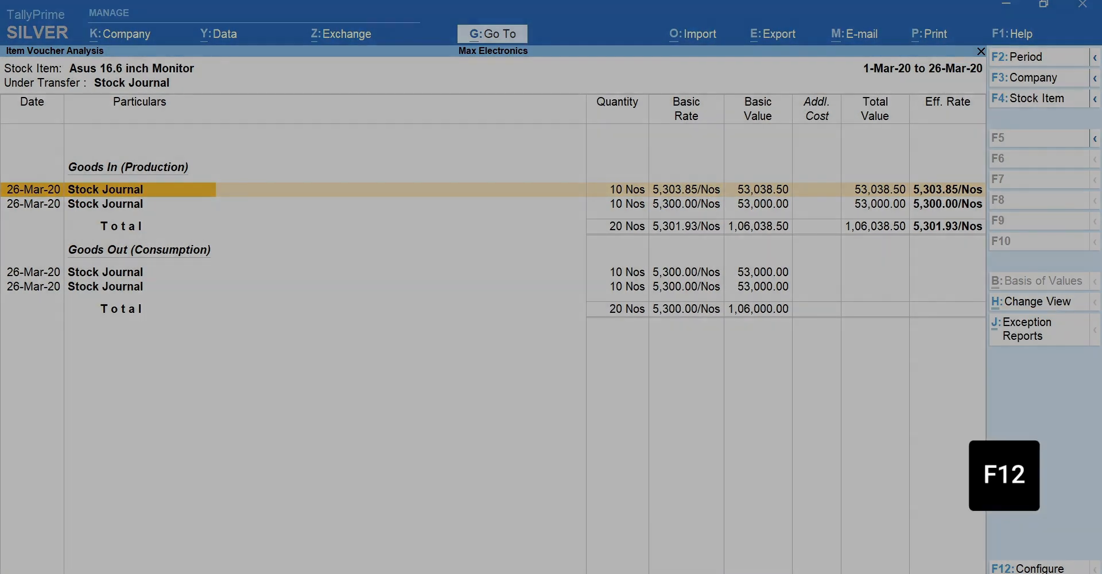